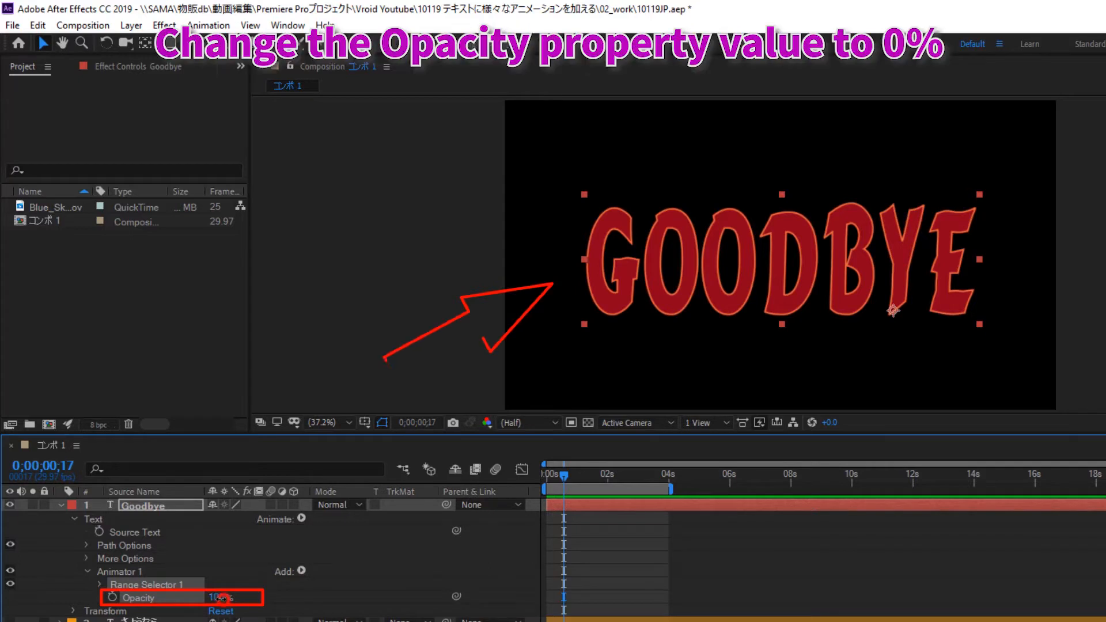
Step: Set the Opacity of Animator 1 on the Goodbye text layer to 0%
left_click_drag(223, 600, 148, 600)
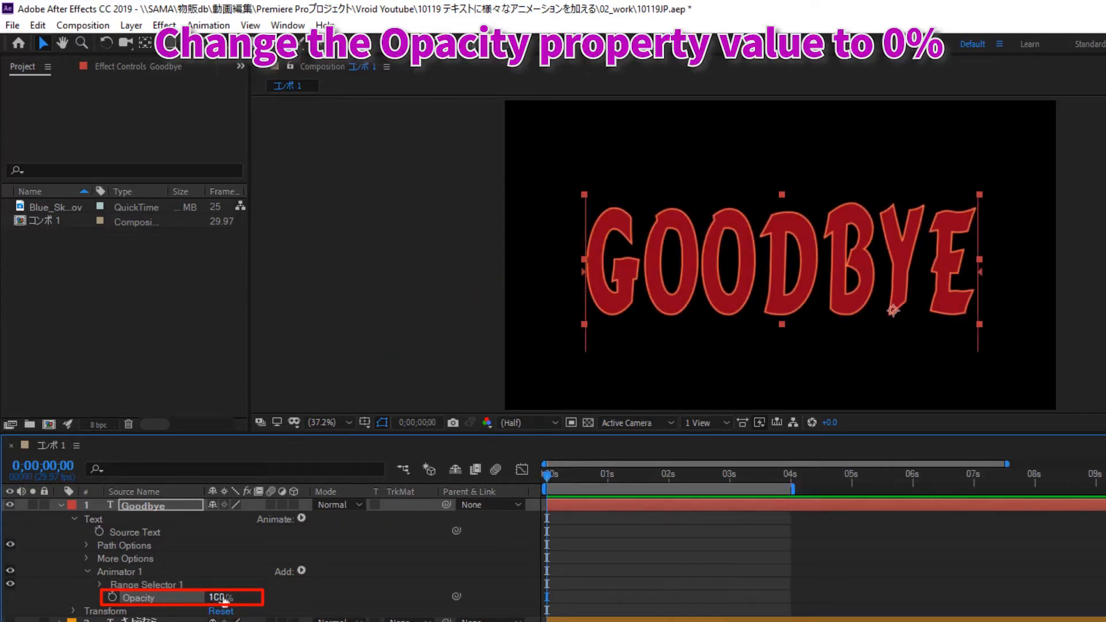
left_click_drag(217, 597, 162, 597)
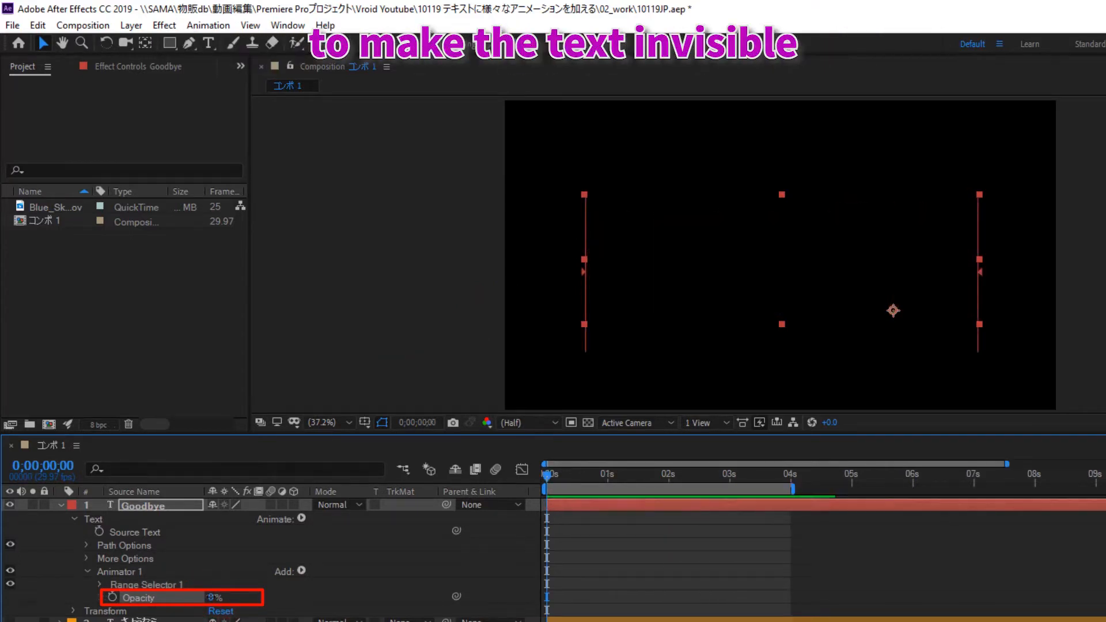
Step: Keyframe the Start of Range Selector 1 at 0% on 0;00;00;14 and at 100% on 0;00;03;01
left_click(102, 574)
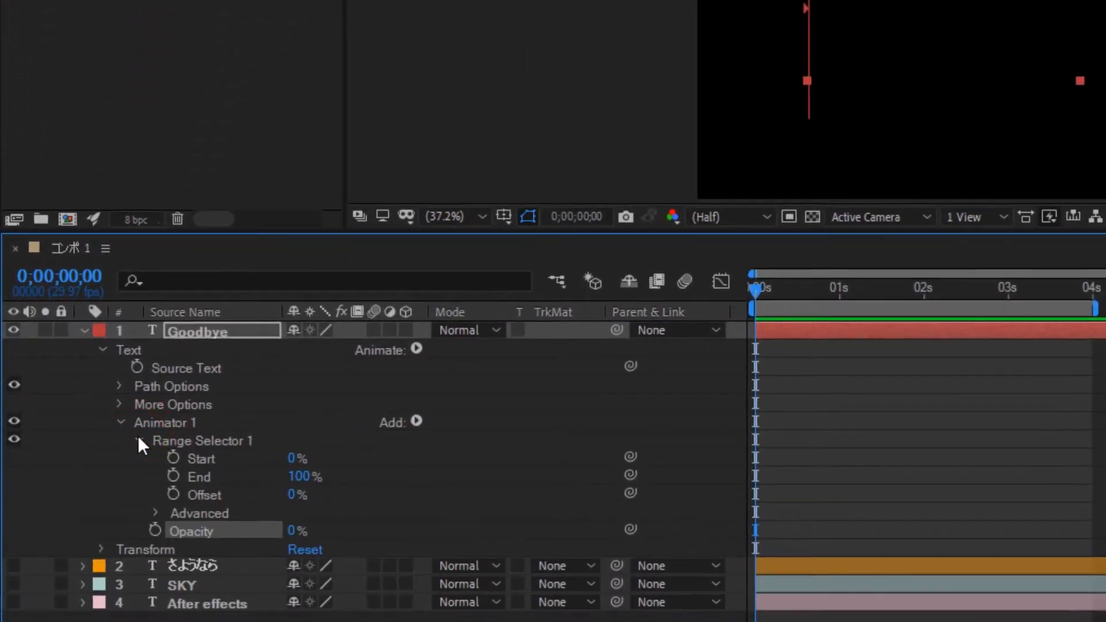
left_click(206, 458)
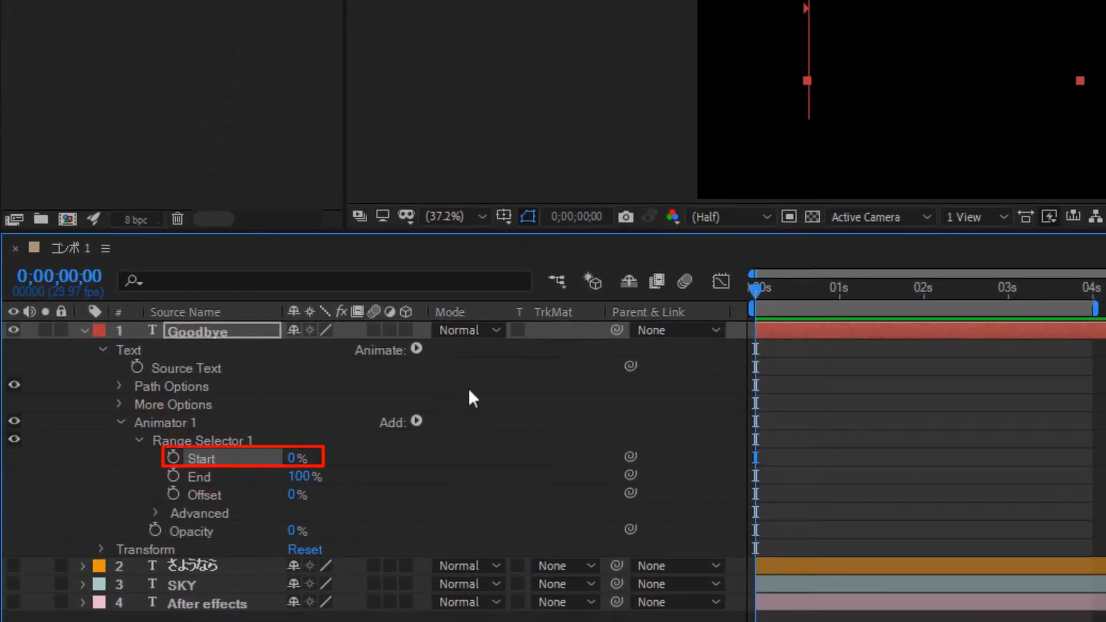
left_click_drag(754, 290, 794, 291)
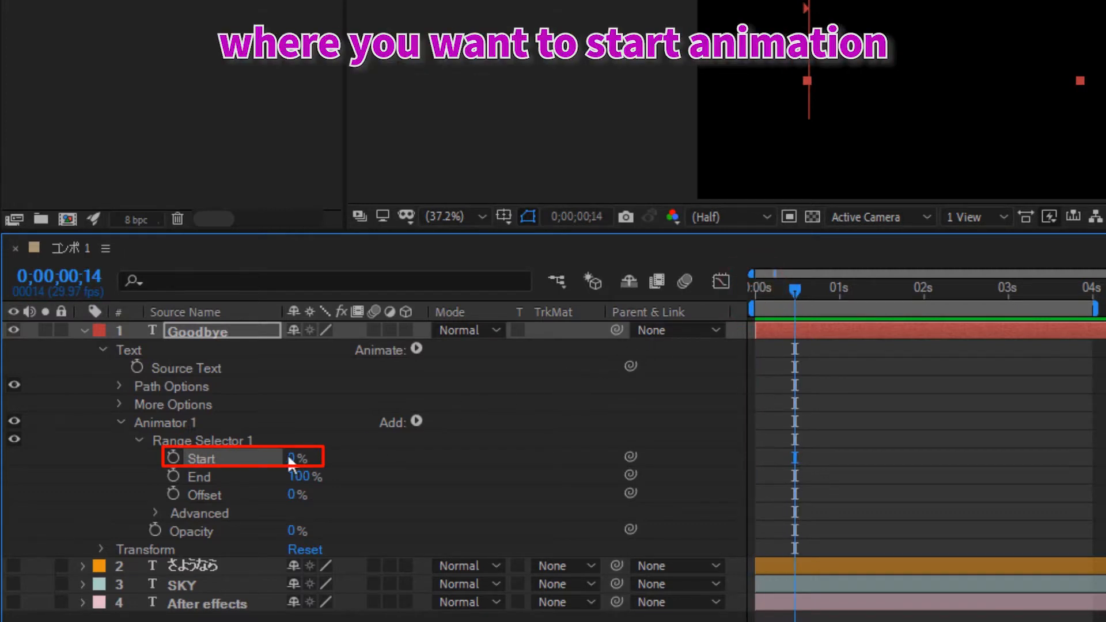
left_click(173, 456)
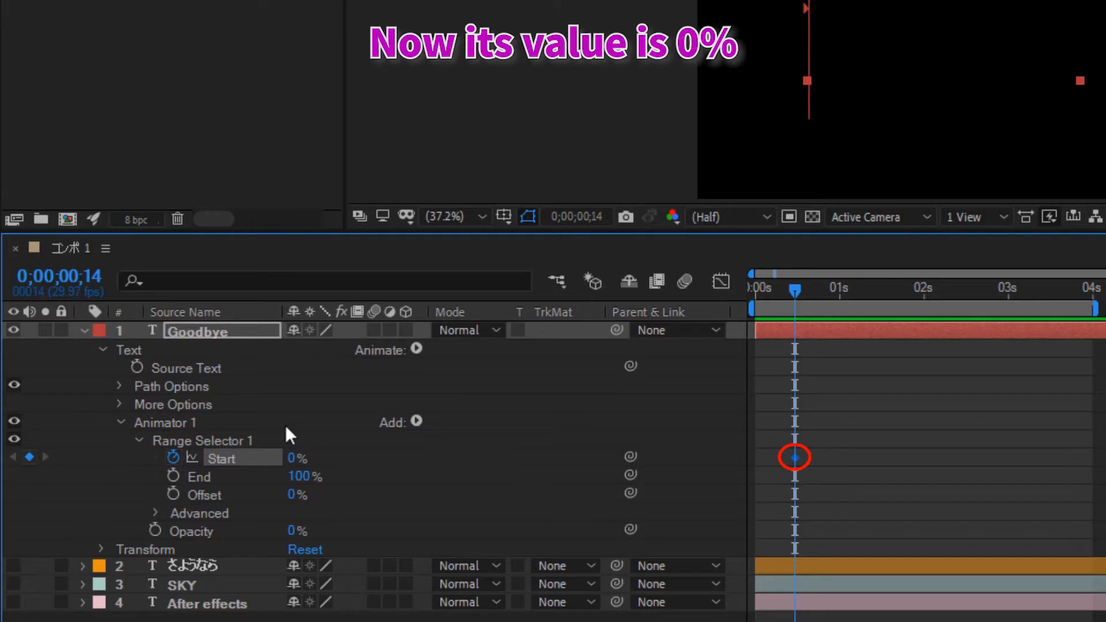
left_click_drag(793, 289, 1009, 299)
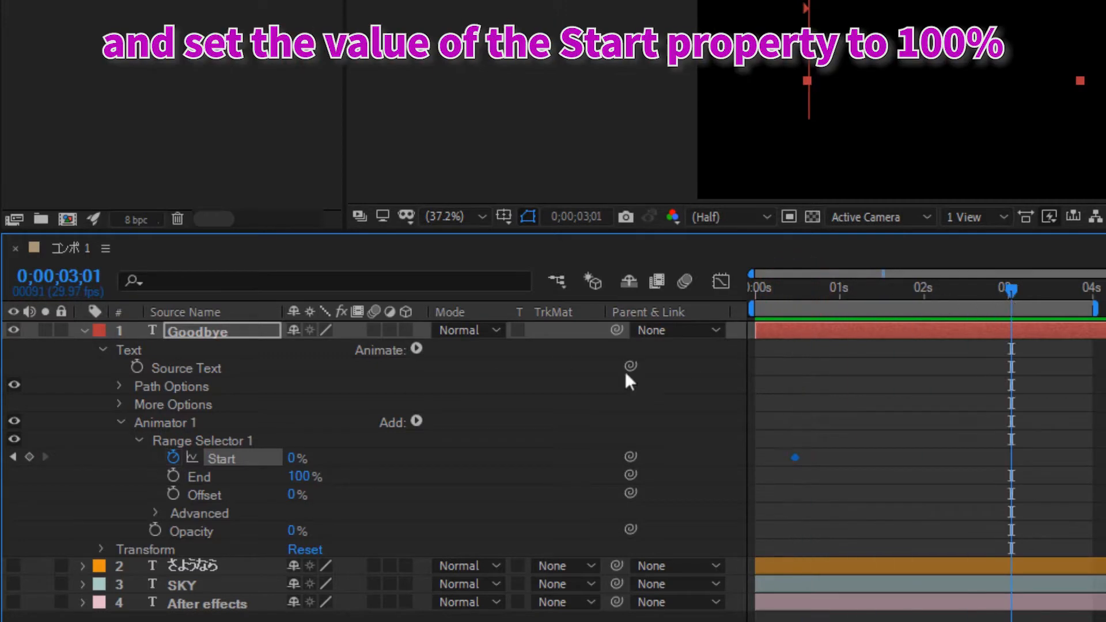
left_click_drag(294, 459, 429, 465)
Step: Preview the Goodbye text's character-by-character reveal from the beginning of the composition, then stop playback
left_click_drag(1010, 287, 743, 308)
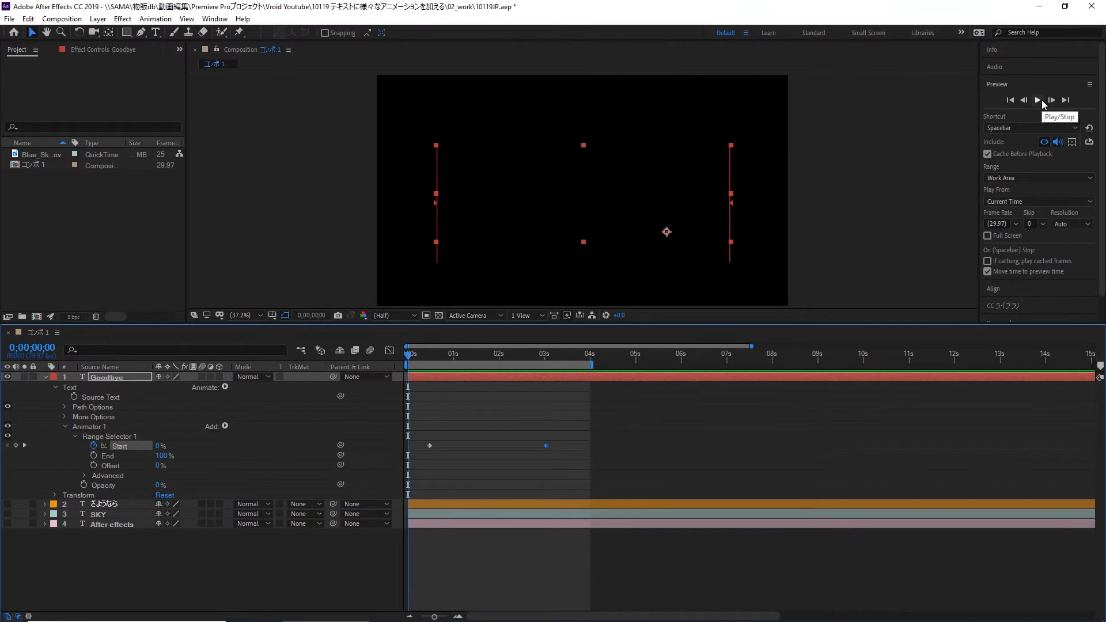
left_click(1040, 100)
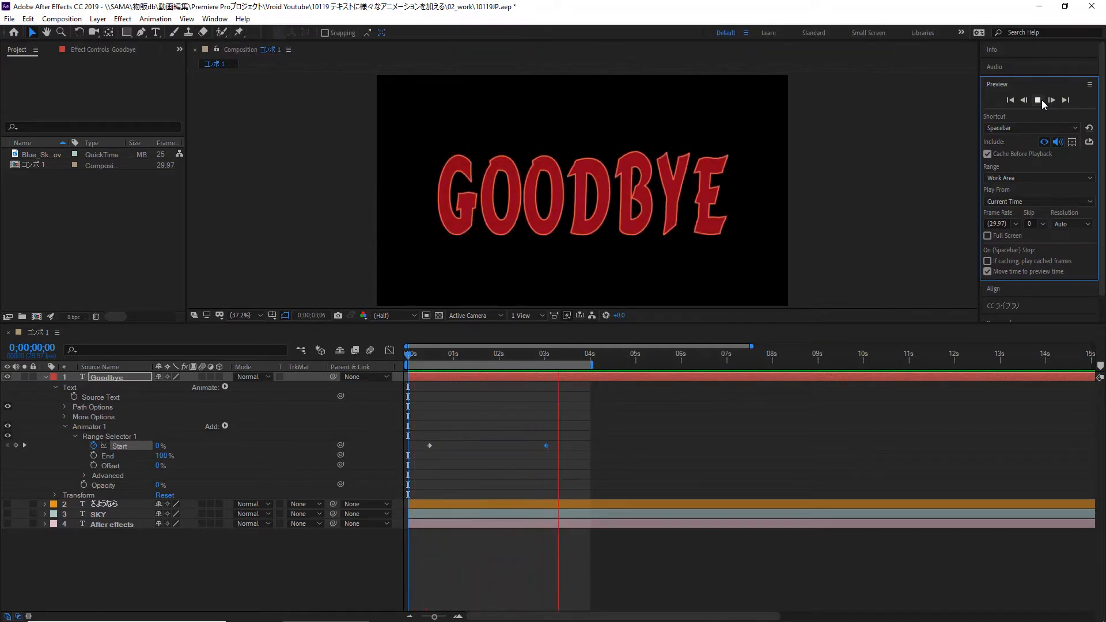
left_click(1041, 99)
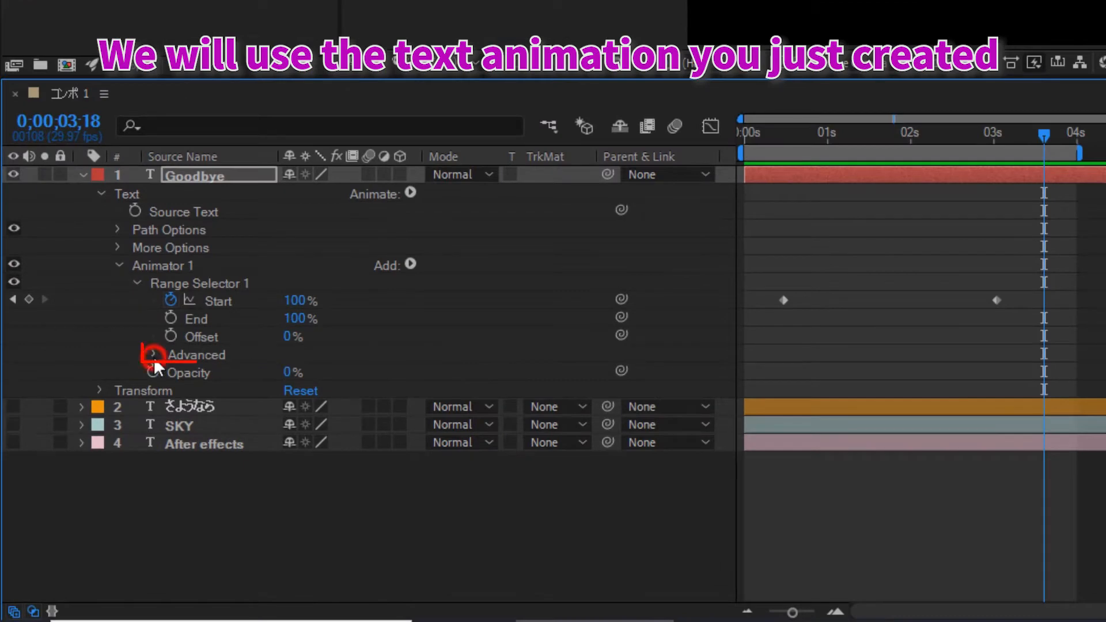
Step: Turn on Randomize Order in the Advanced settings of Range Selector 1 and set the Random Seed to 50
left_click(154, 361)
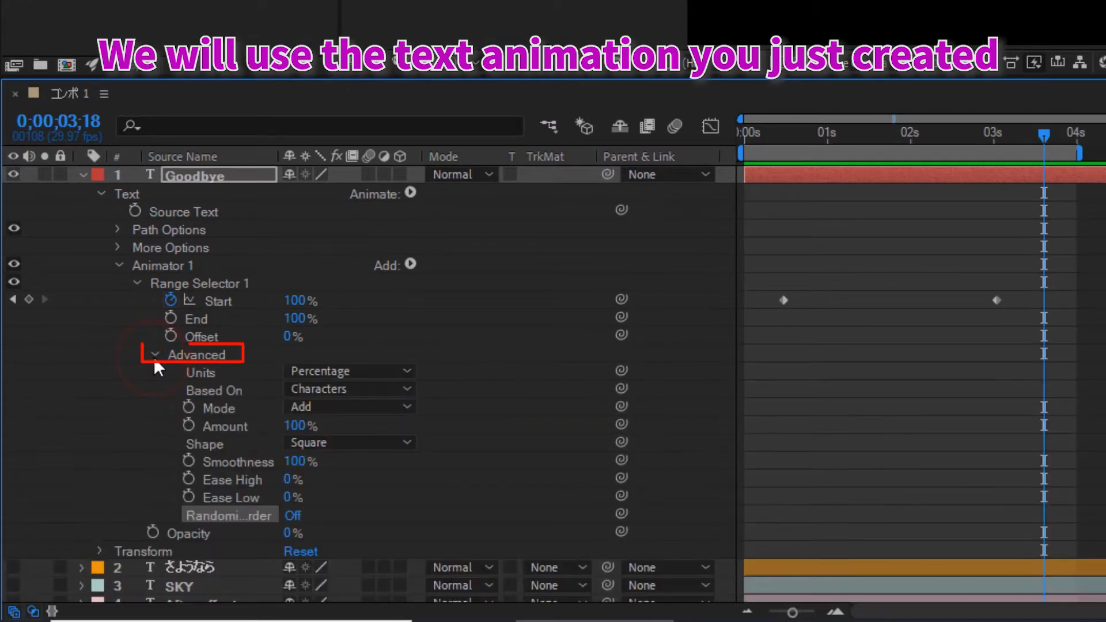
left_click(241, 515)
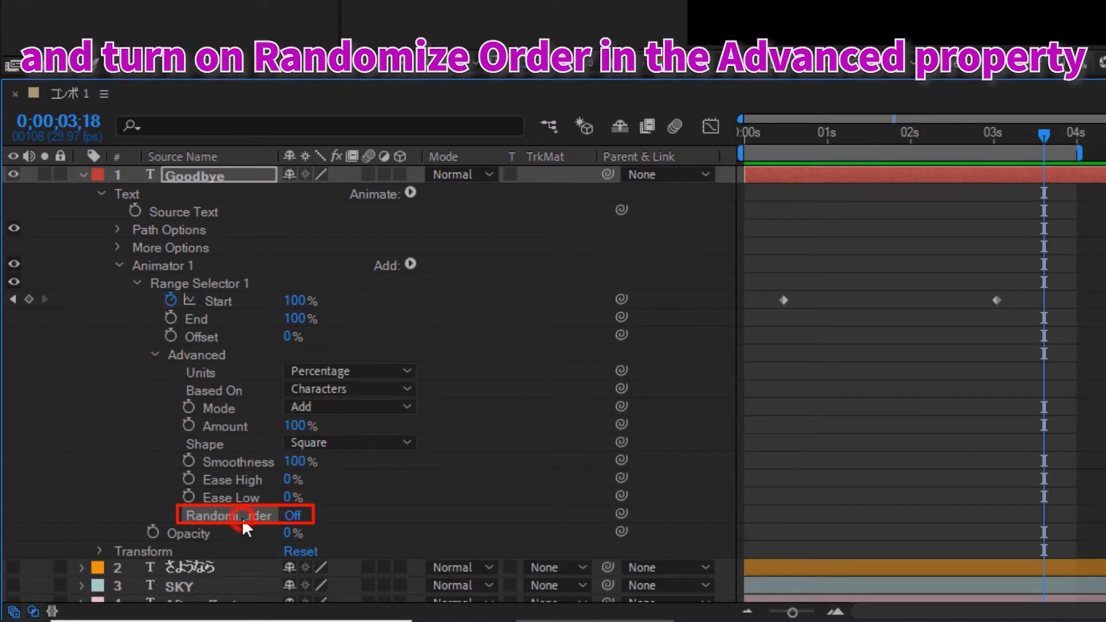
left_click(293, 516)
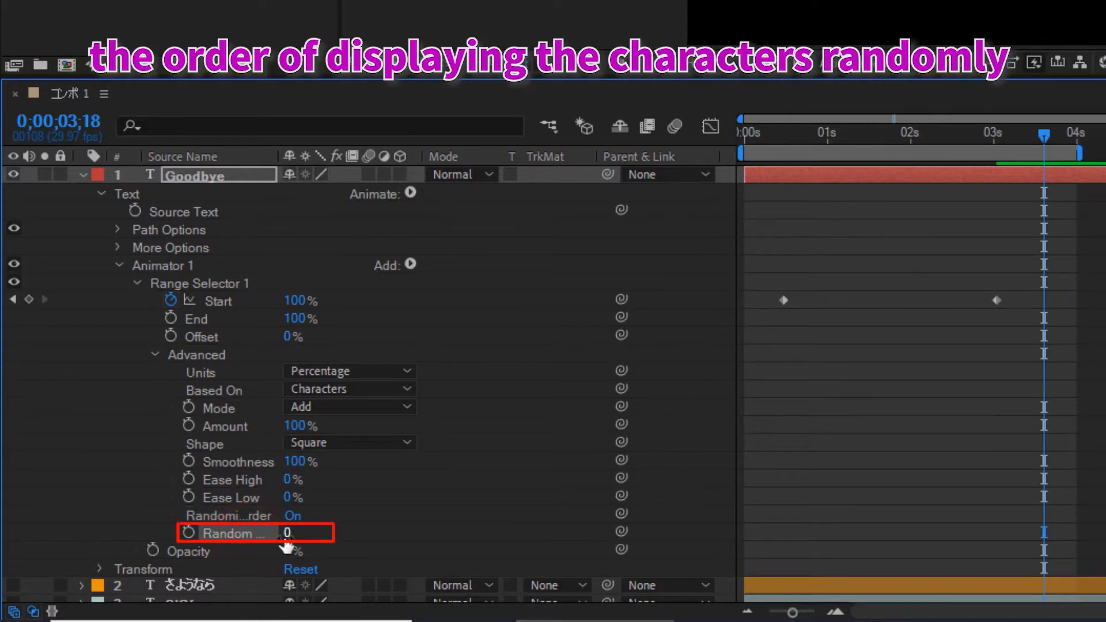
left_click(286, 533)
type("50")
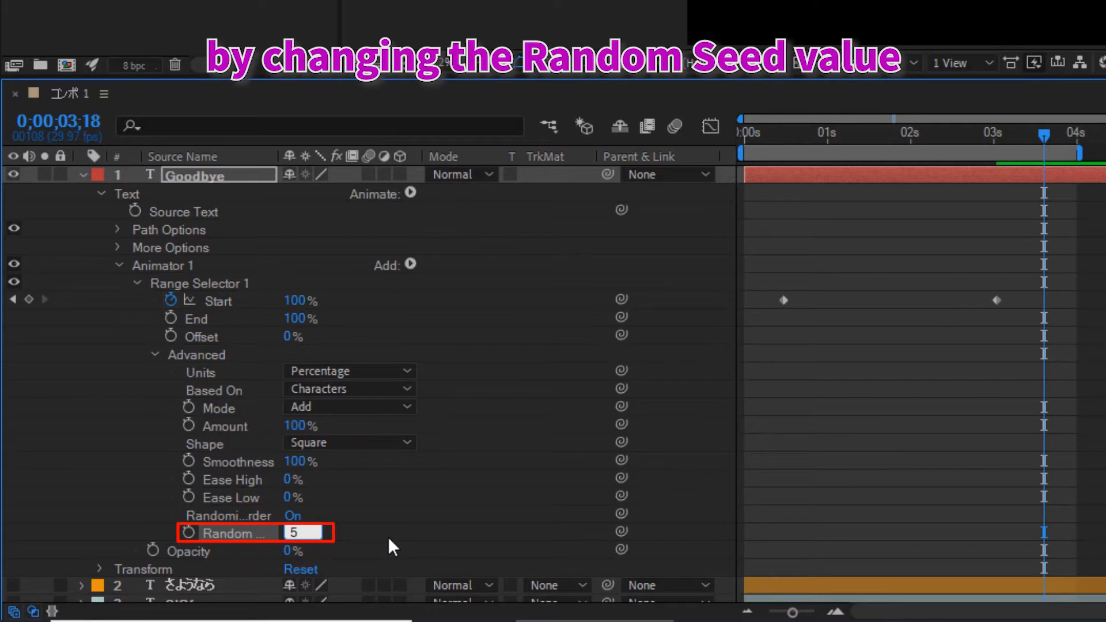
key("Return")
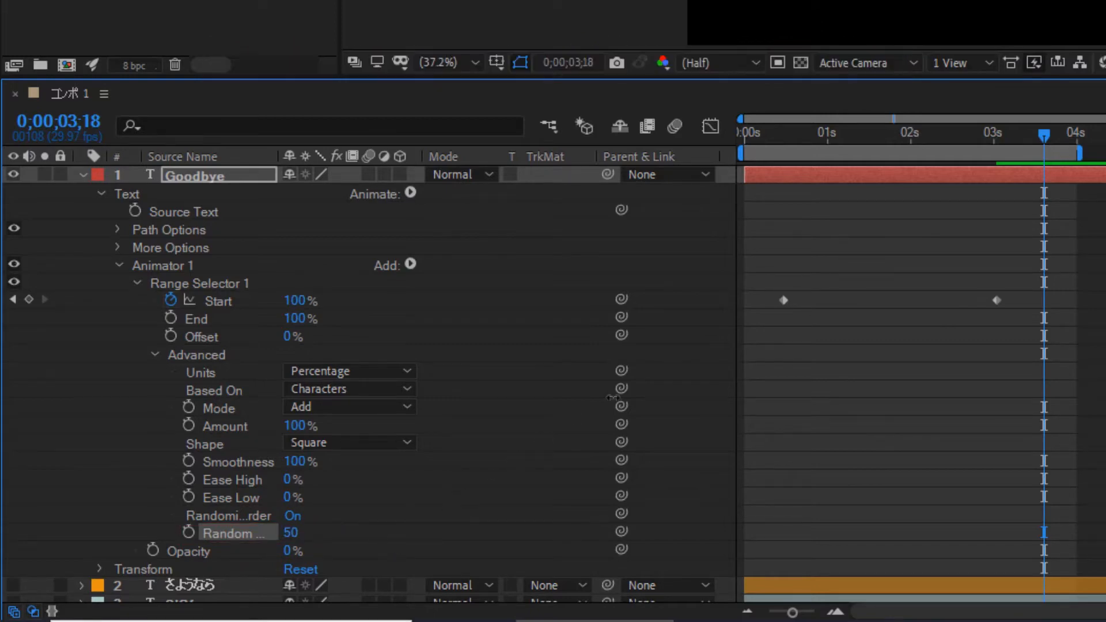
Step: Preview the random-order reveal of the Goodbye text from the first frame and stop playback
left_click_drag(1041, 136, 714, 155)
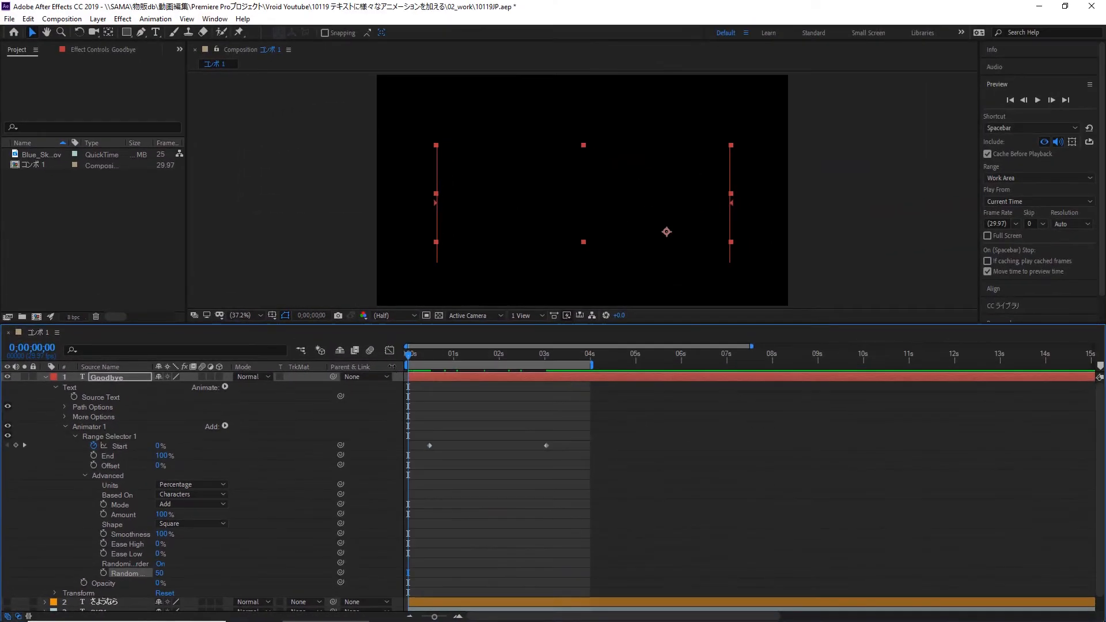
left_click(1038, 101)
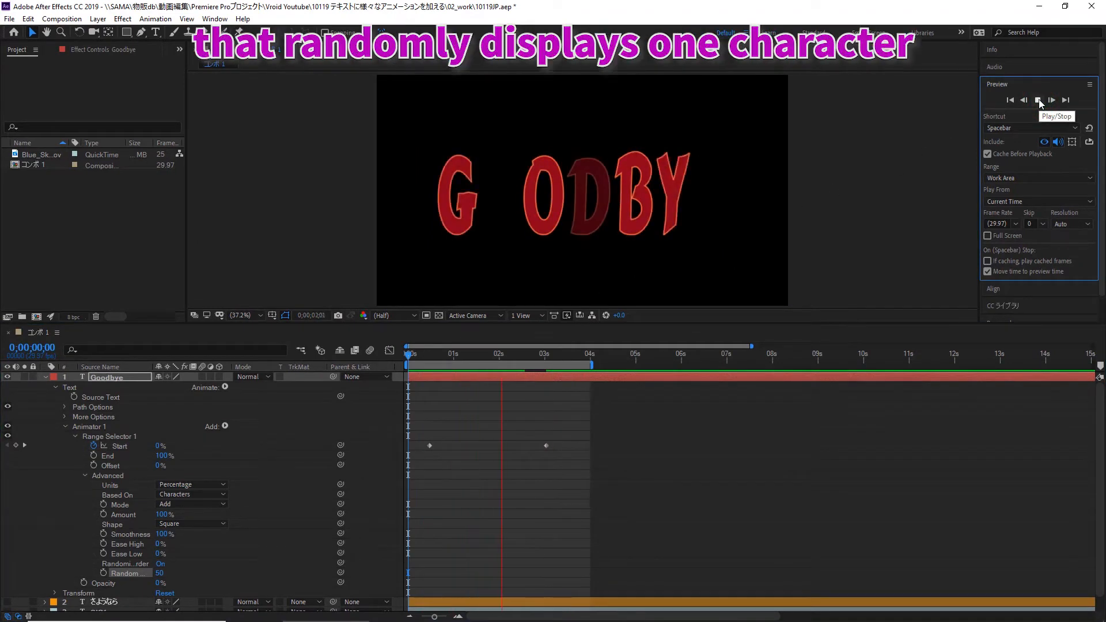
left_click(1040, 101)
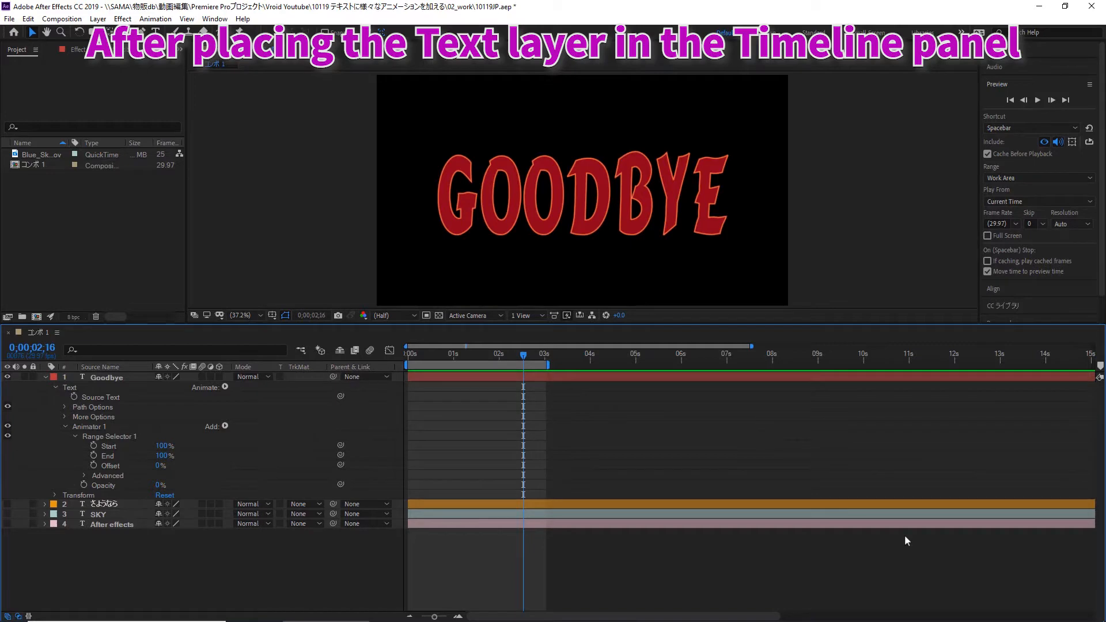
Step: Draw a narrow vertical rectangular mask on the Goodbye layer, just to the left of the text
left_click(95, 378)
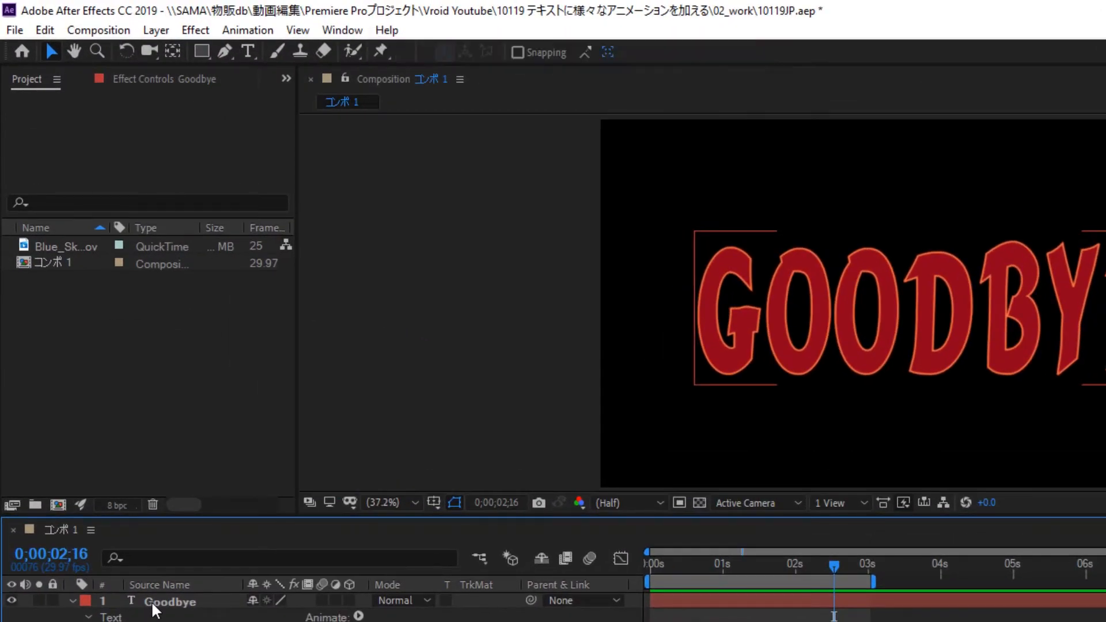
left_click(152, 603)
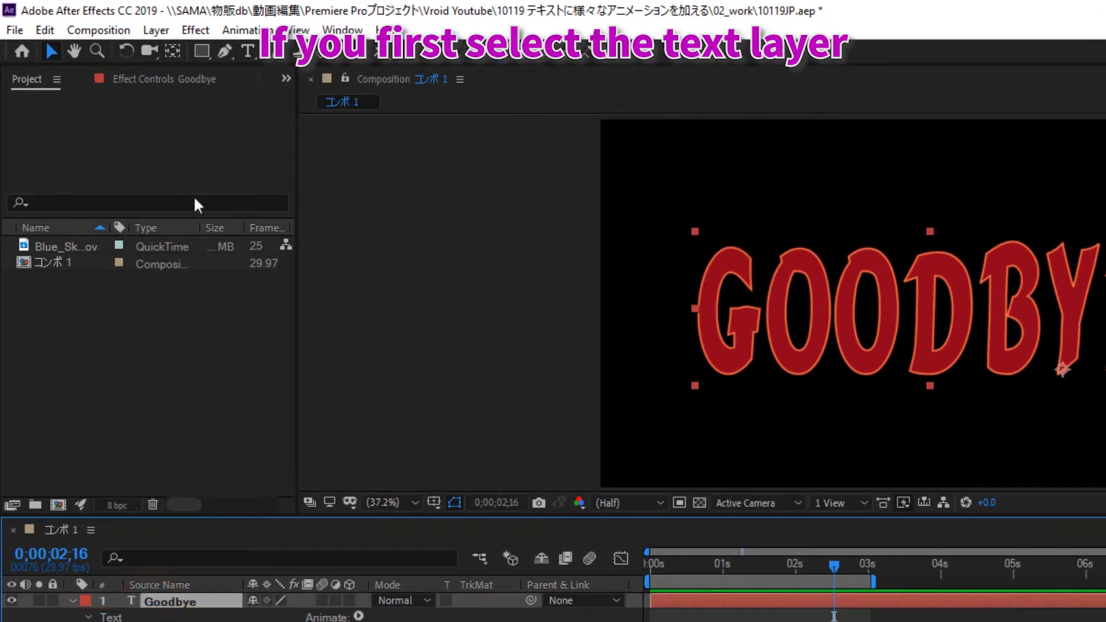
left_click(201, 51)
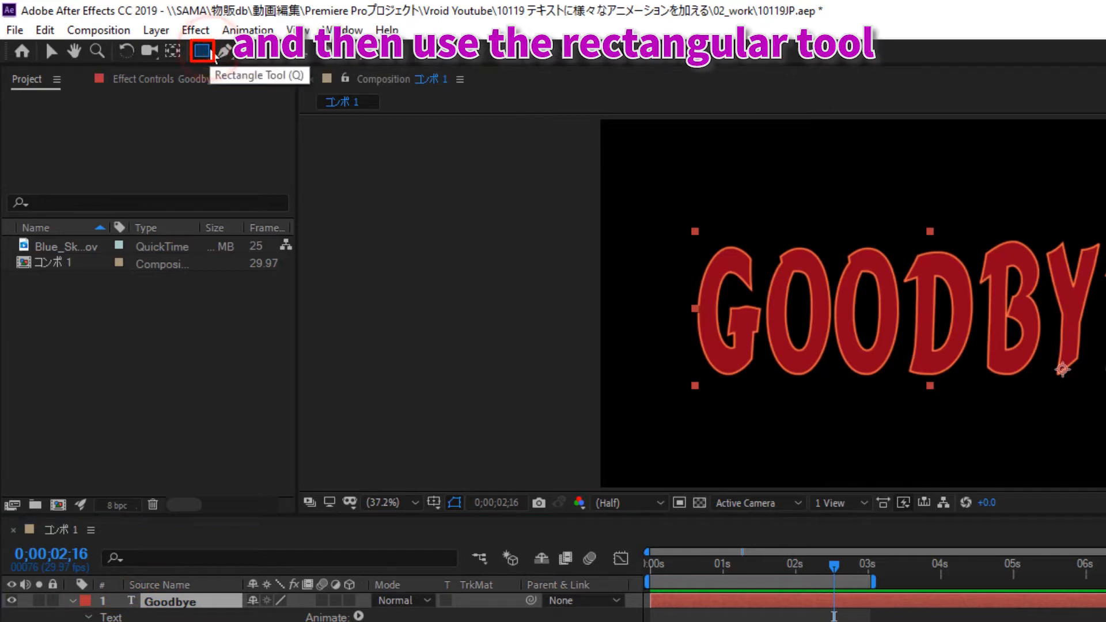
left_click_drag(609, 224, 677, 408)
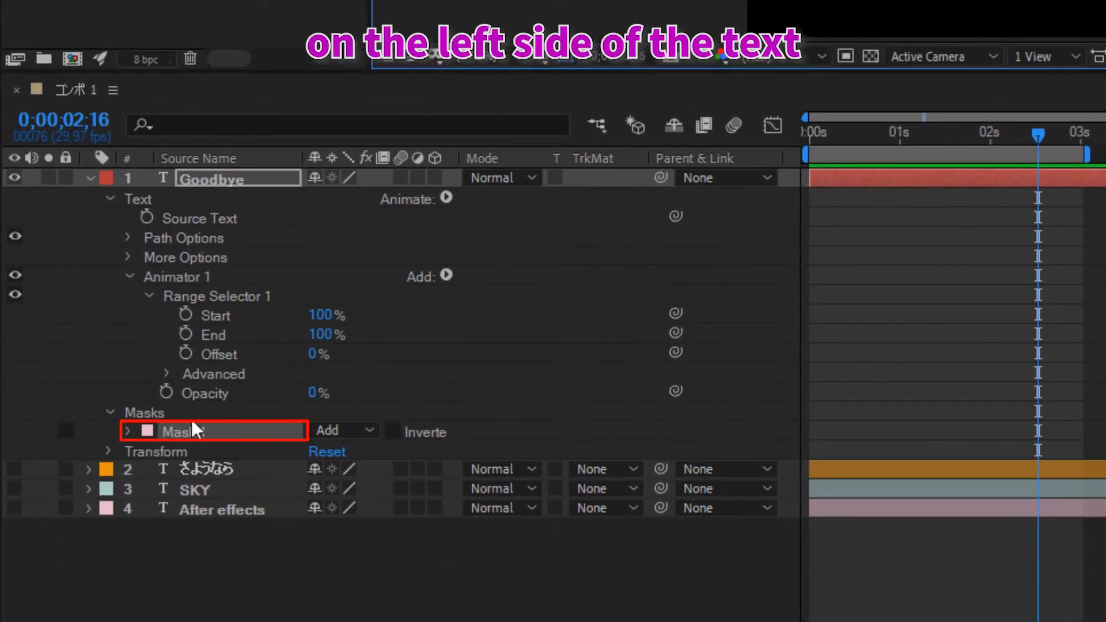
Step: Create a Mask Path keyframe for Mask 1 at 0;00;00;16
left_click(128, 431)
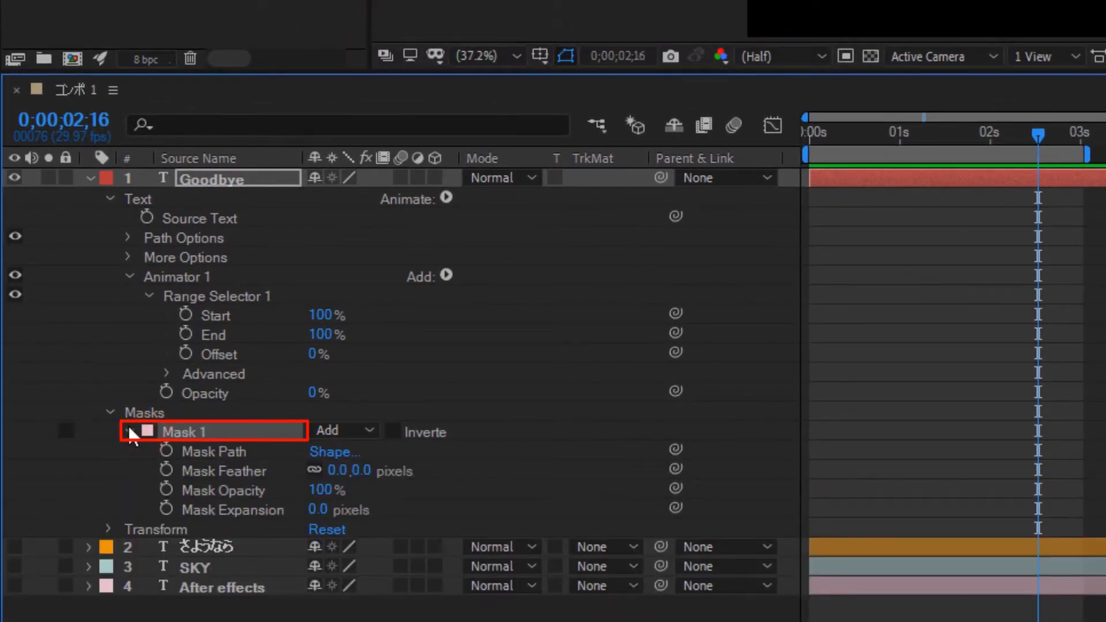
left_click(229, 448)
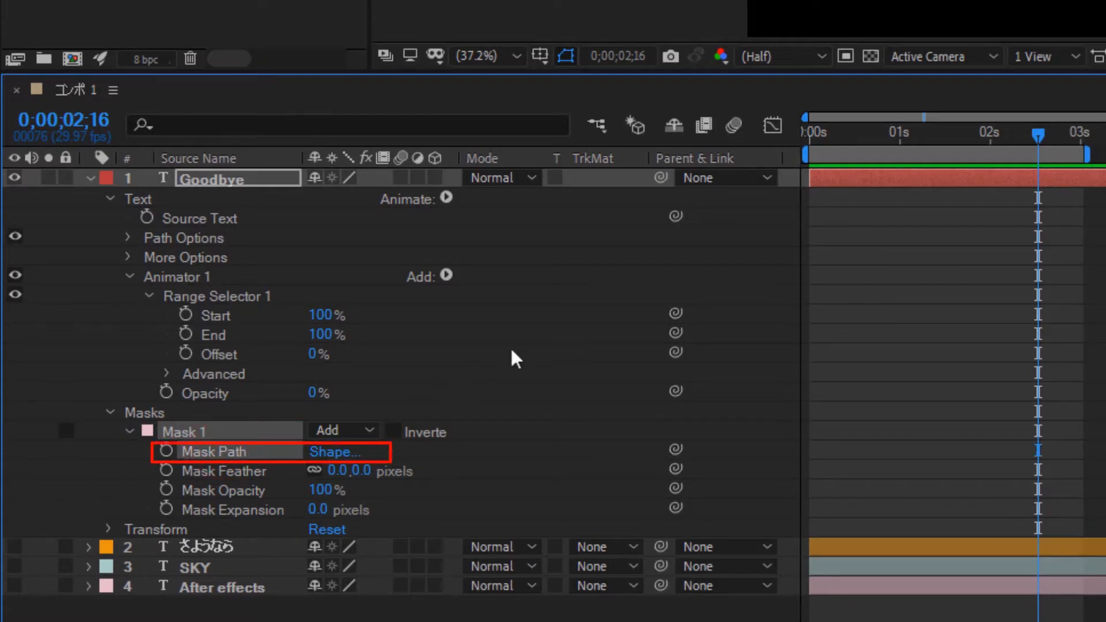
left_click_drag(1020, 141, 857, 148)
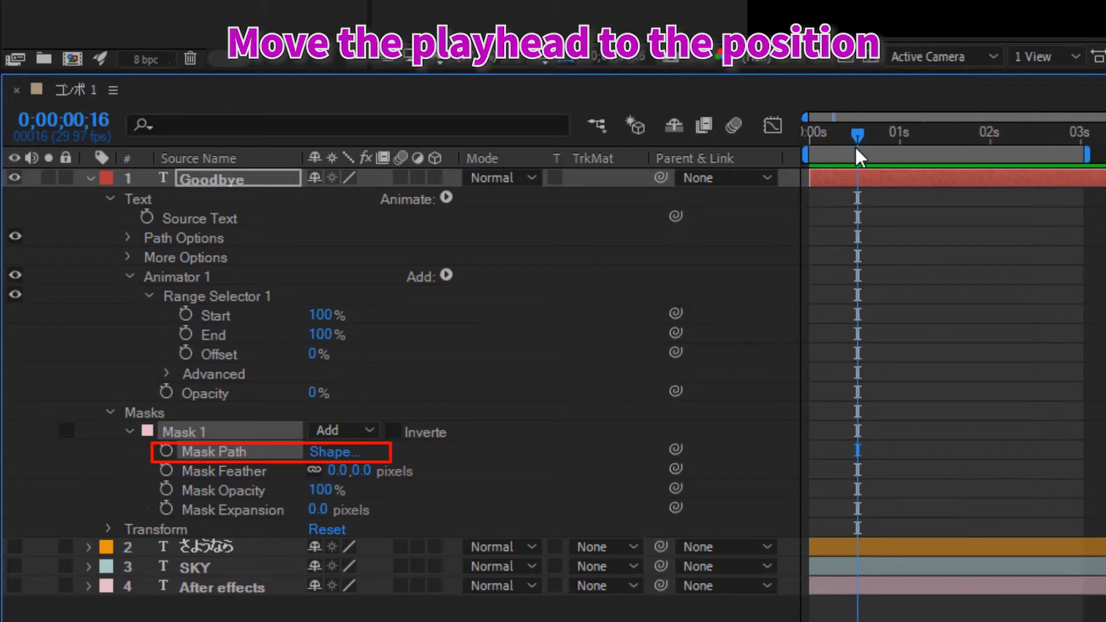
left_click(167, 450)
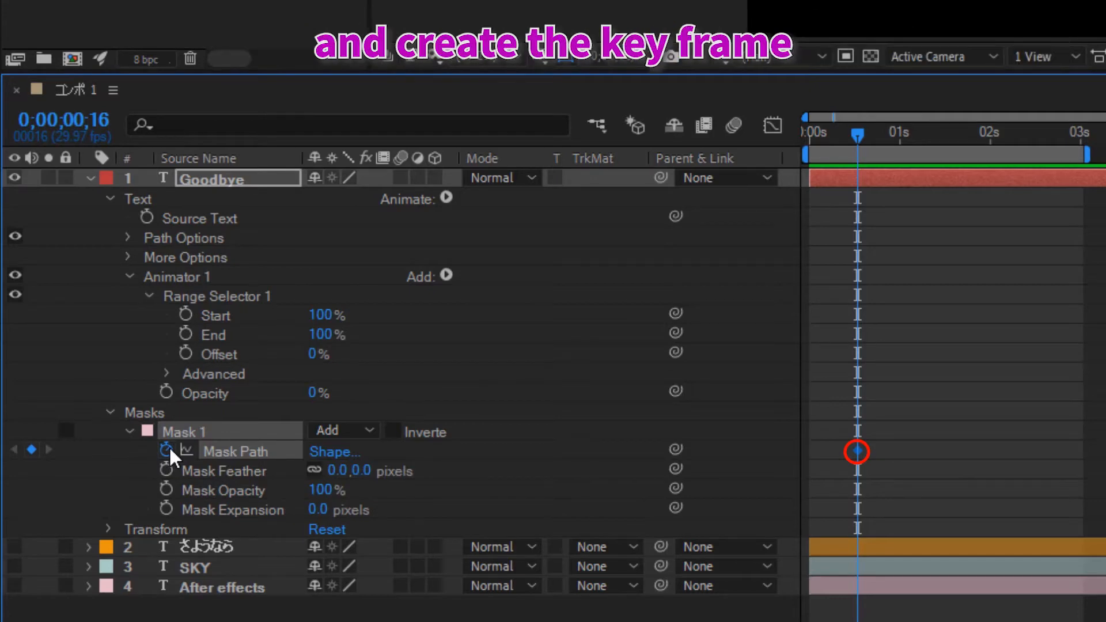
Step: At 0;00;02;16, stretch the right edge of Mask 1 past the final E to enclose the whole Goodbye text
left_click_drag(860, 130, 1025, 139)
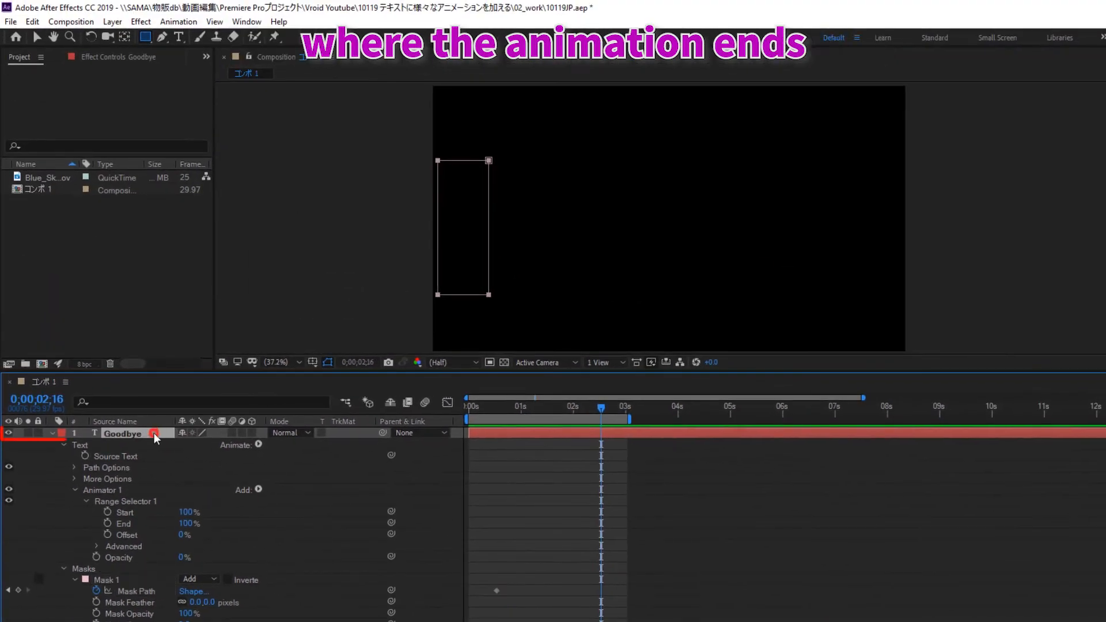
left_click(153, 434)
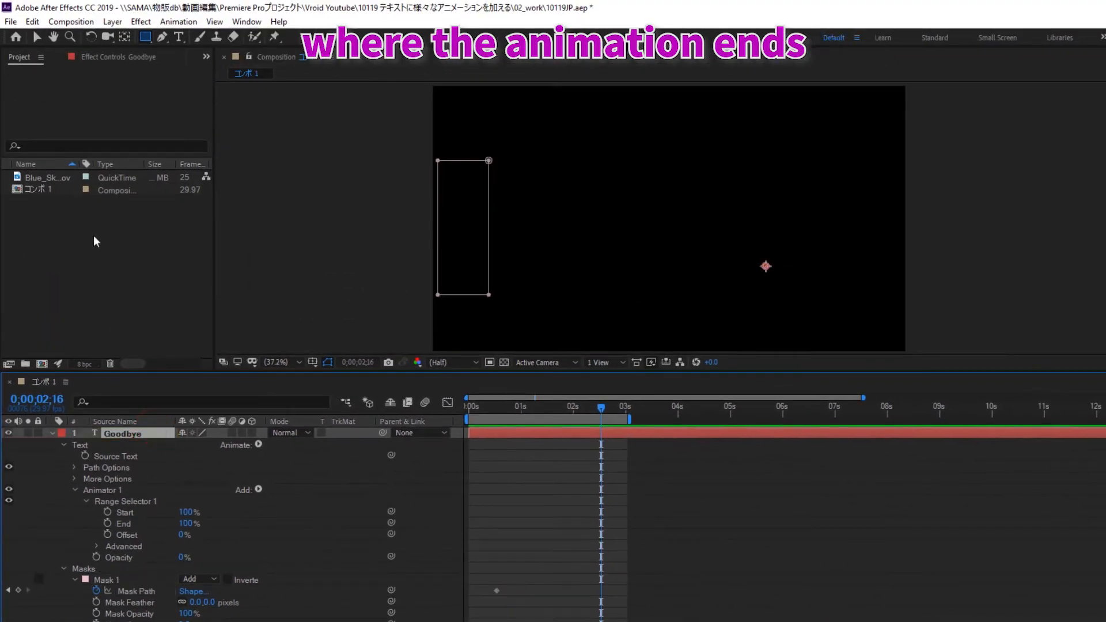
left_click(36, 38)
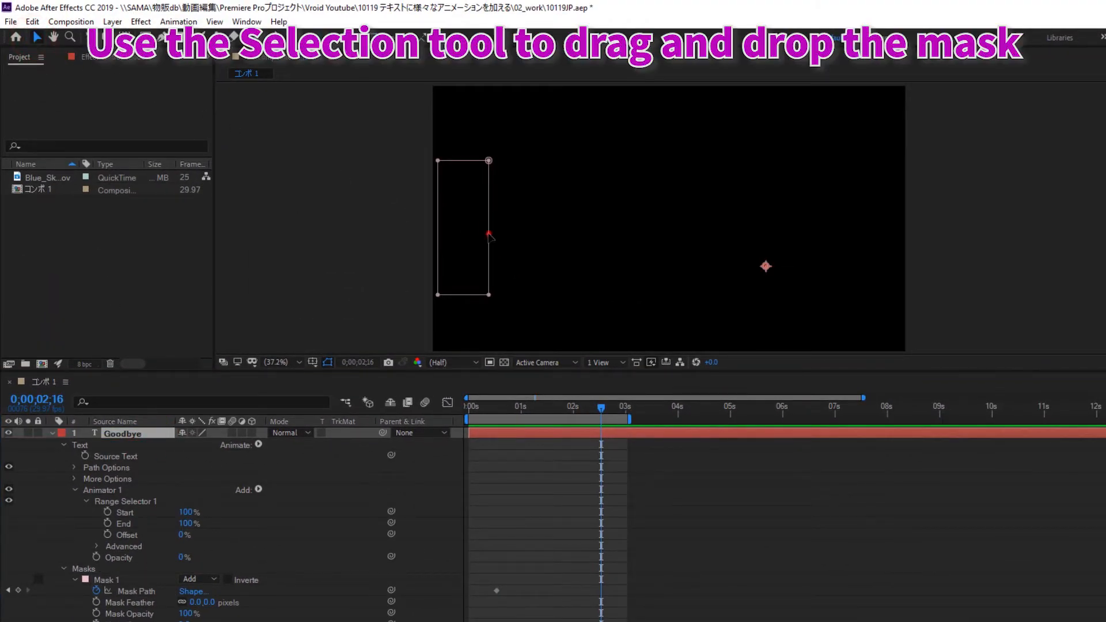
left_click_drag(489, 234, 887, 224)
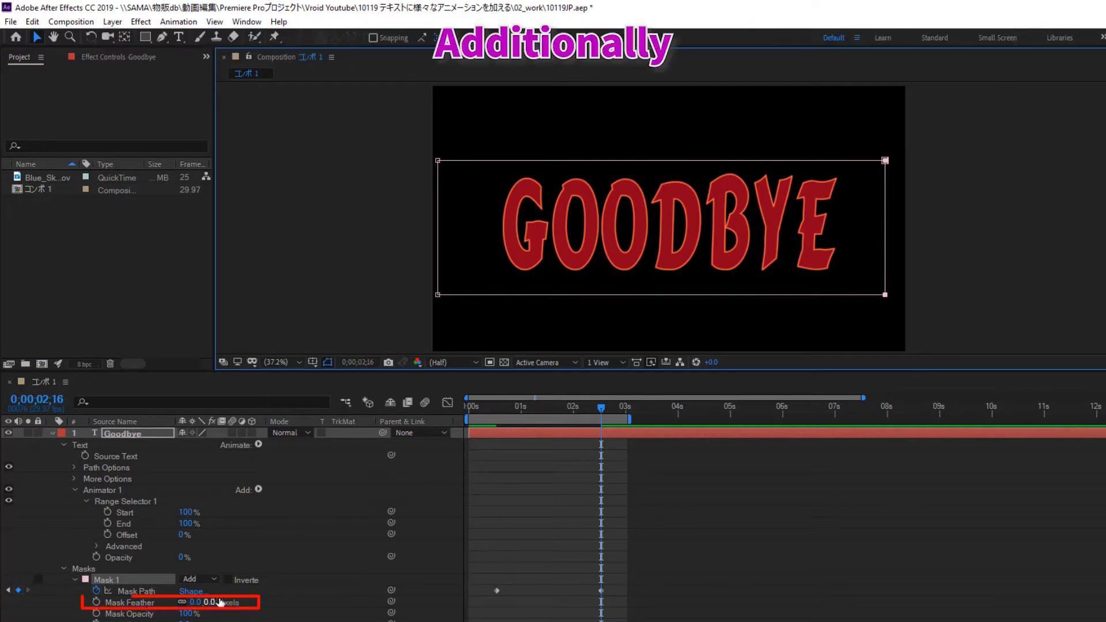
Step: Set the Mask Feather of Mask 1 to 38 pixels and preview the wipe animation from the beginning
left_click(148, 606)
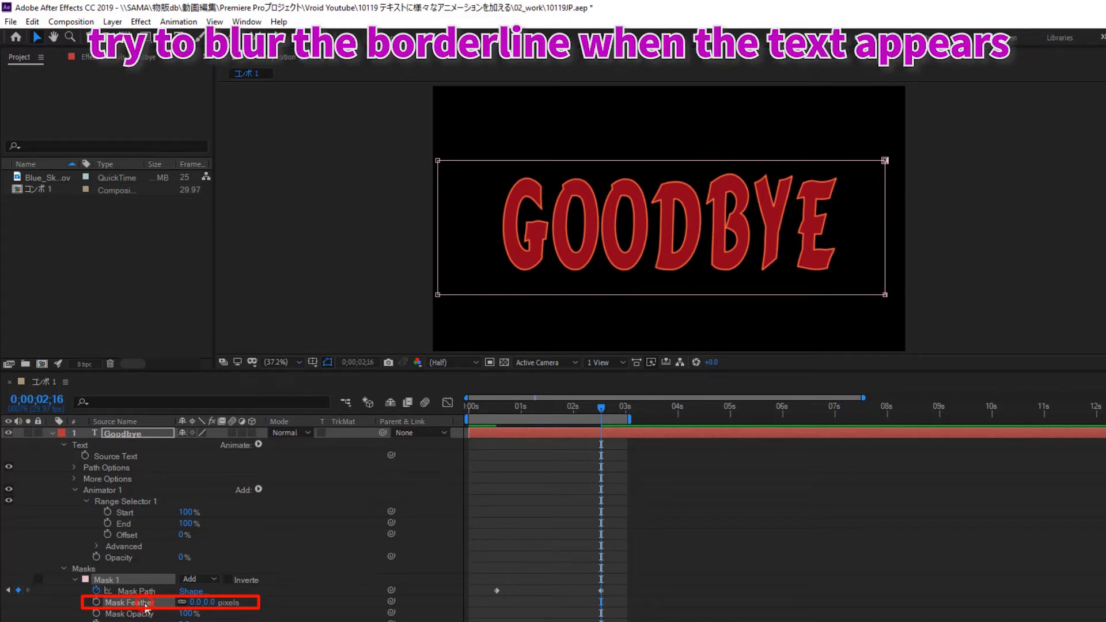
left_click_drag(199, 603, 248, 603)
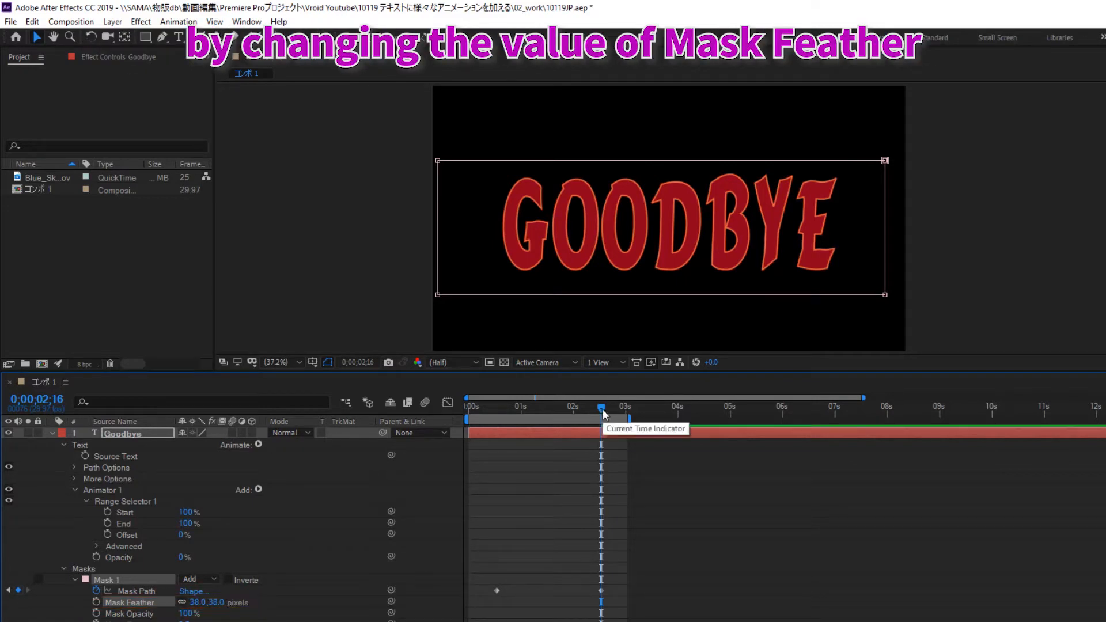
left_click_drag(601, 407, 436, 438)
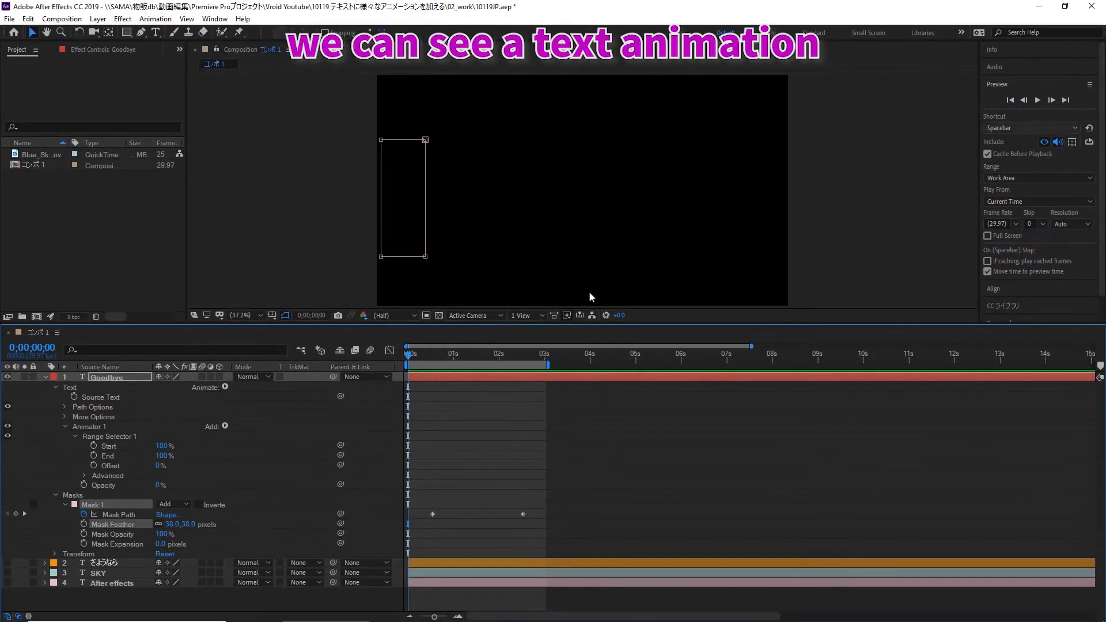
left_click(1038, 100)
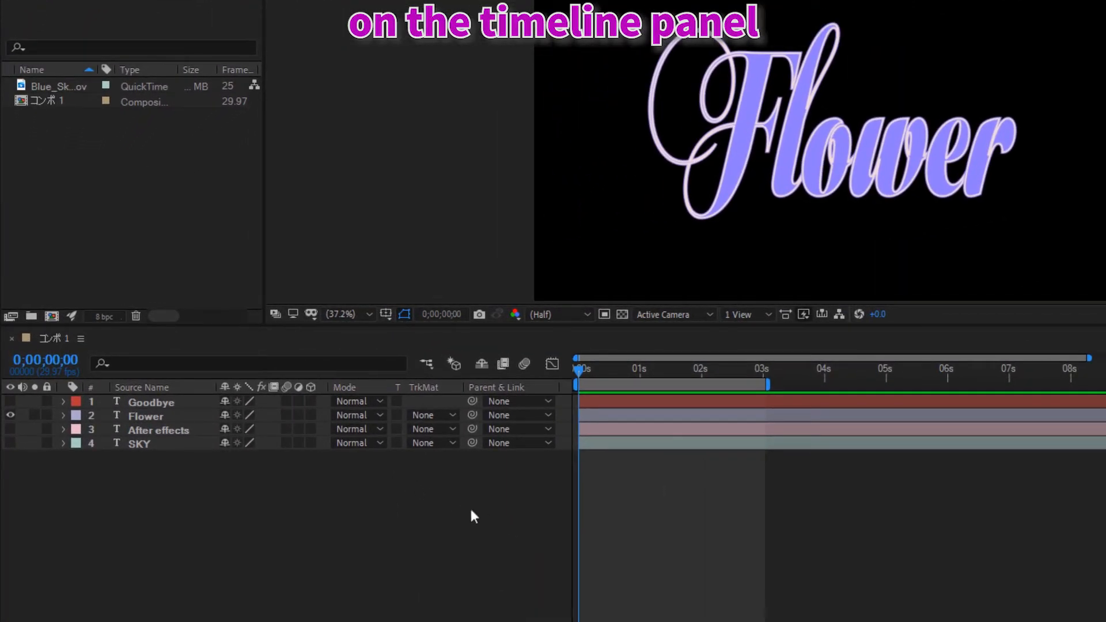
Step: Add a Blur animator to the Flower text layer and set its Blur value to 500
left_click(158, 416)
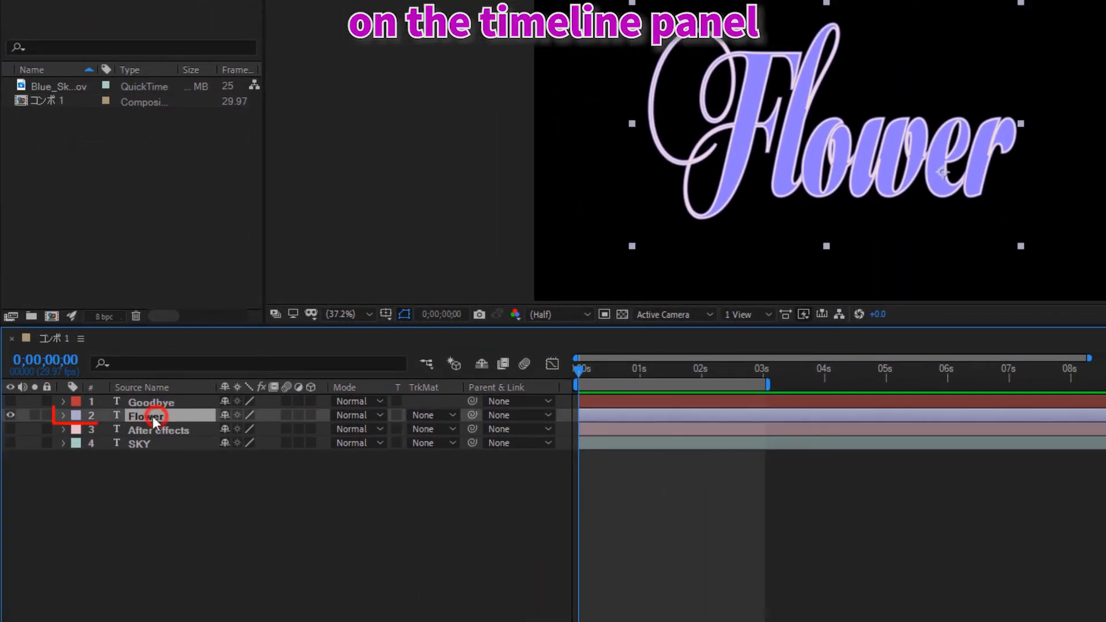
left_click(64, 415)
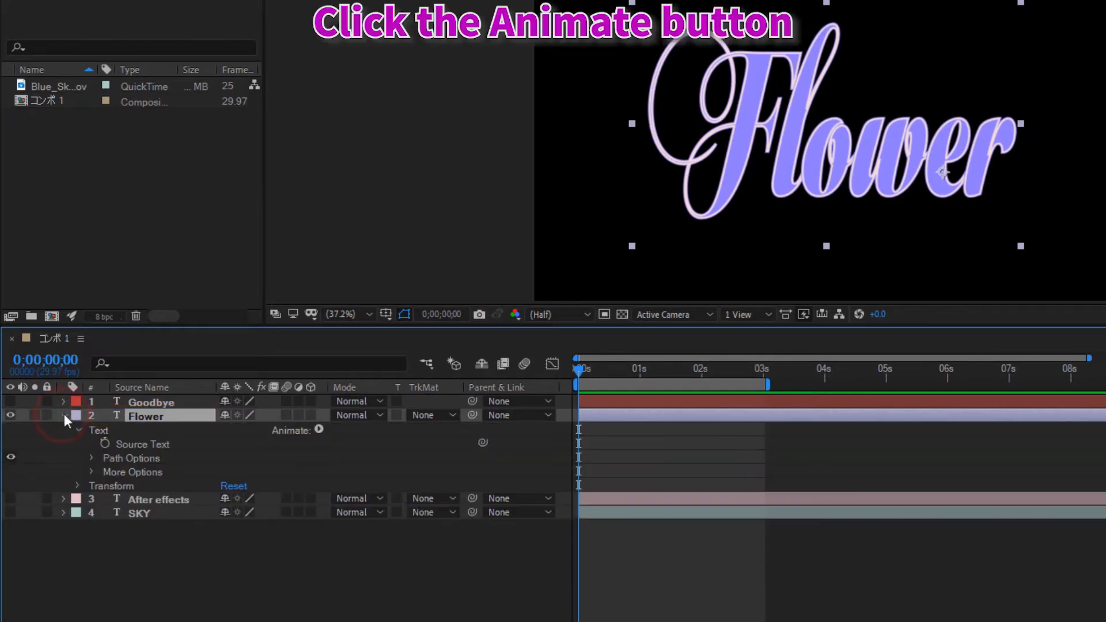
left_click(319, 428)
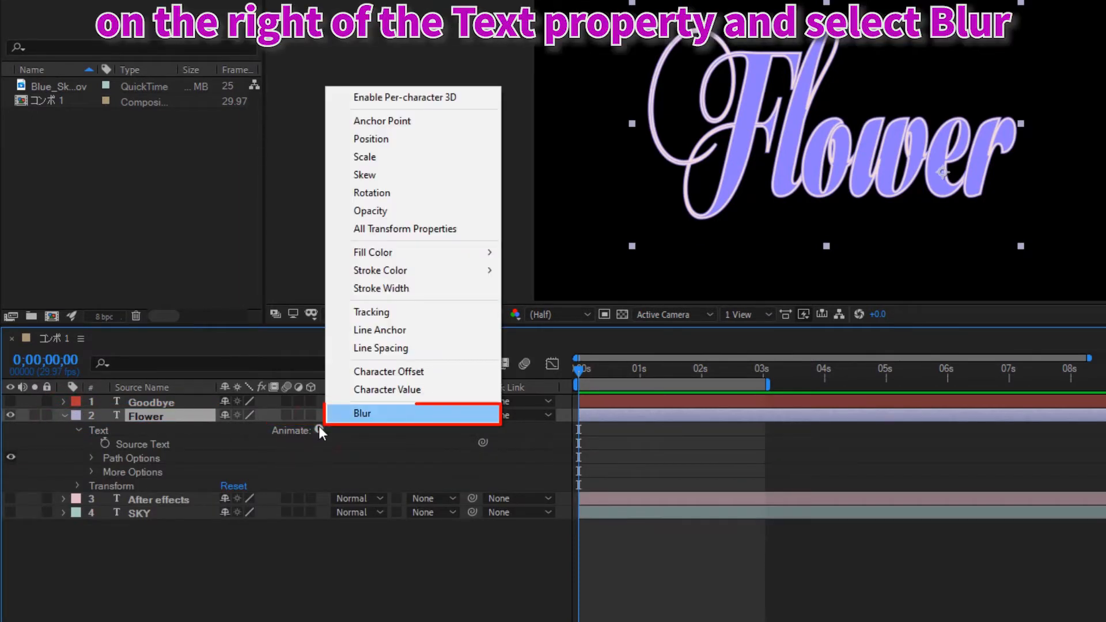
left_click(334, 415)
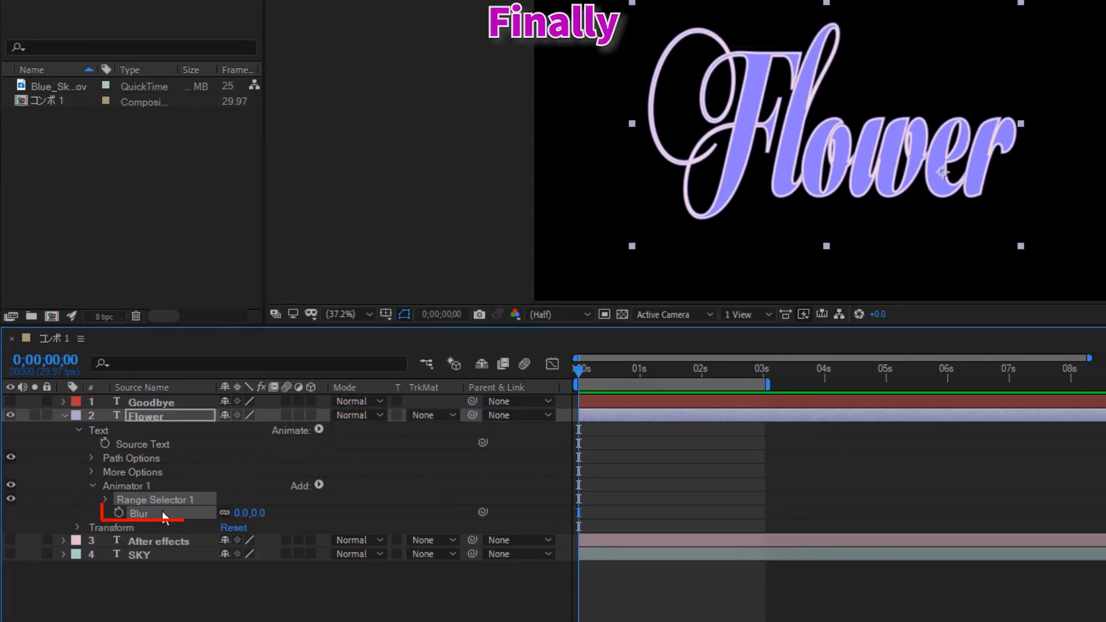
left_click(248, 512)
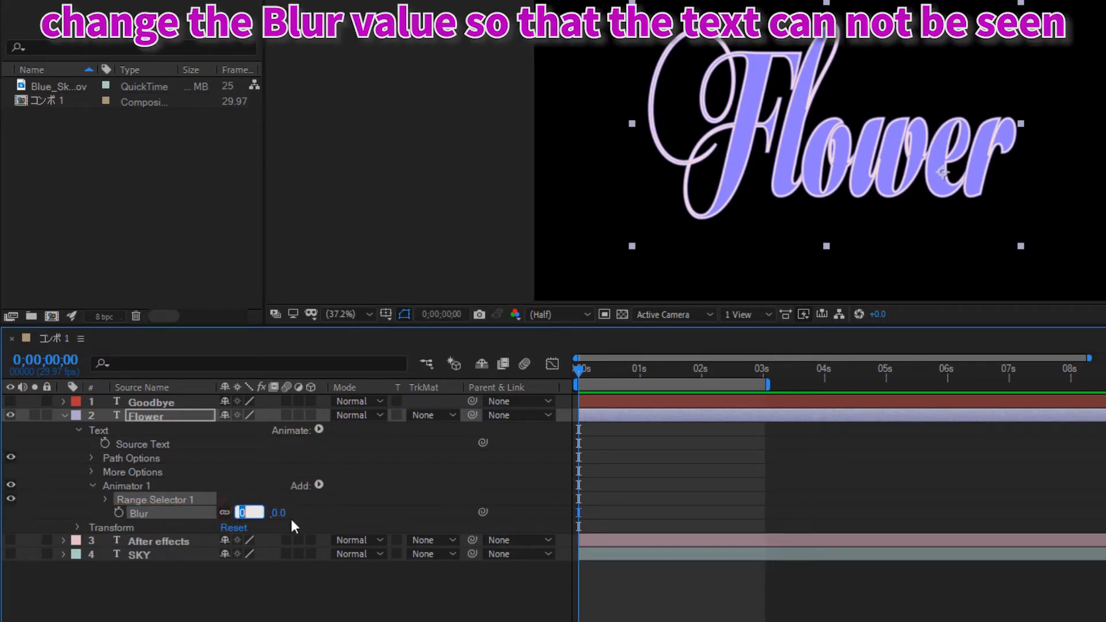
type("500")
key("Return")
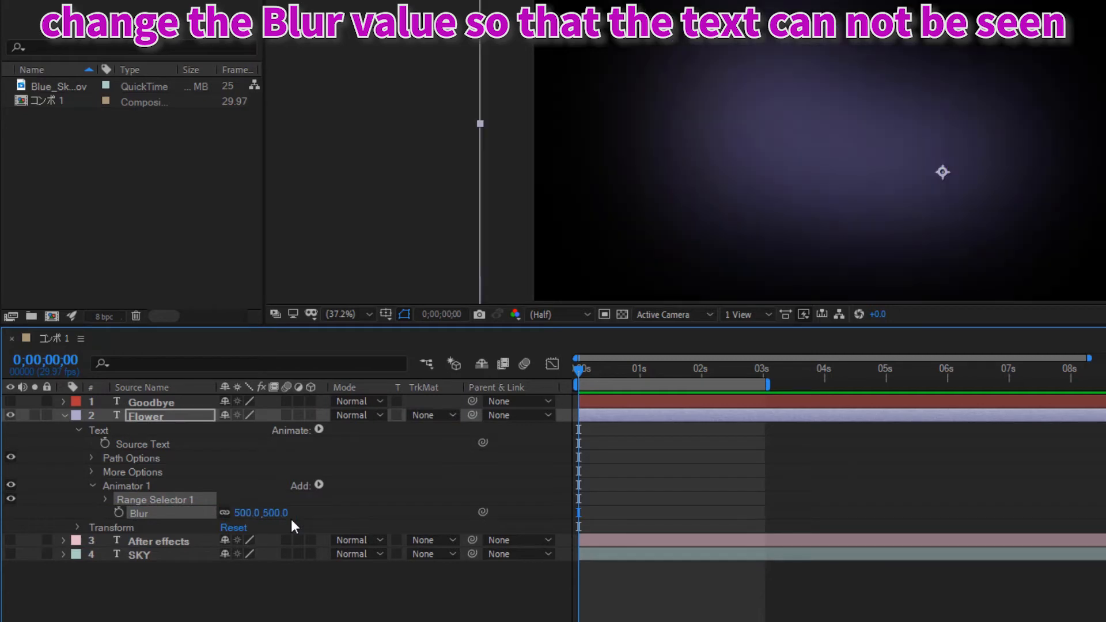
Step: Set the Flower layer's Range Selector 1 End to 0% and create an End keyframe at 0;00;00;16
left_click(105, 499)
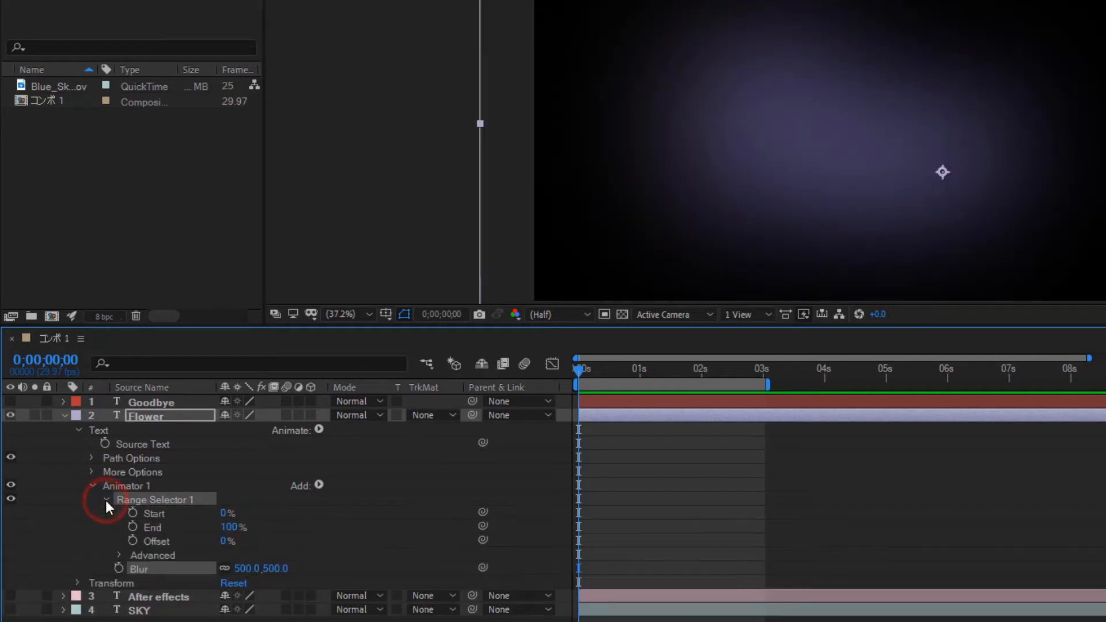
left_click(155, 527)
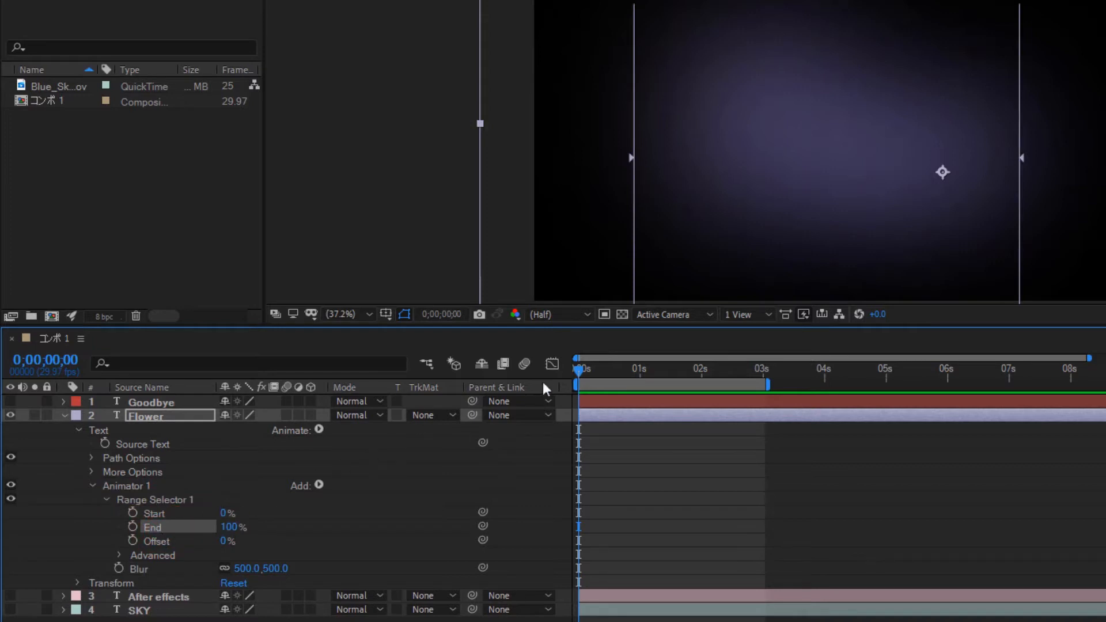
left_click_drag(576, 368, 604, 385)
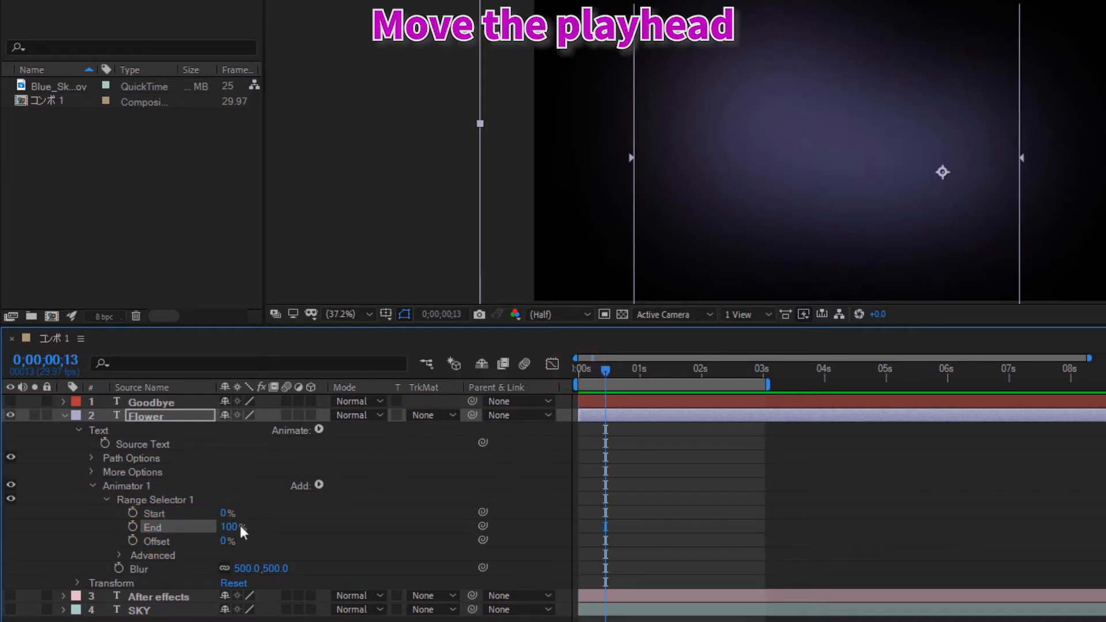
left_click_drag(242, 531, 92, 518)
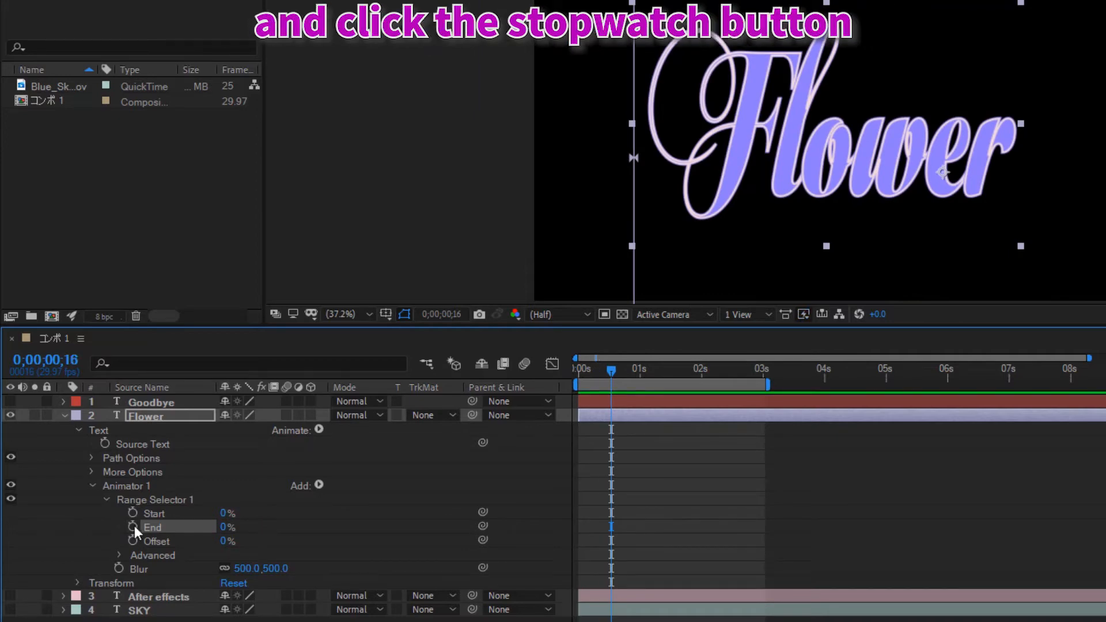
left_click(133, 526)
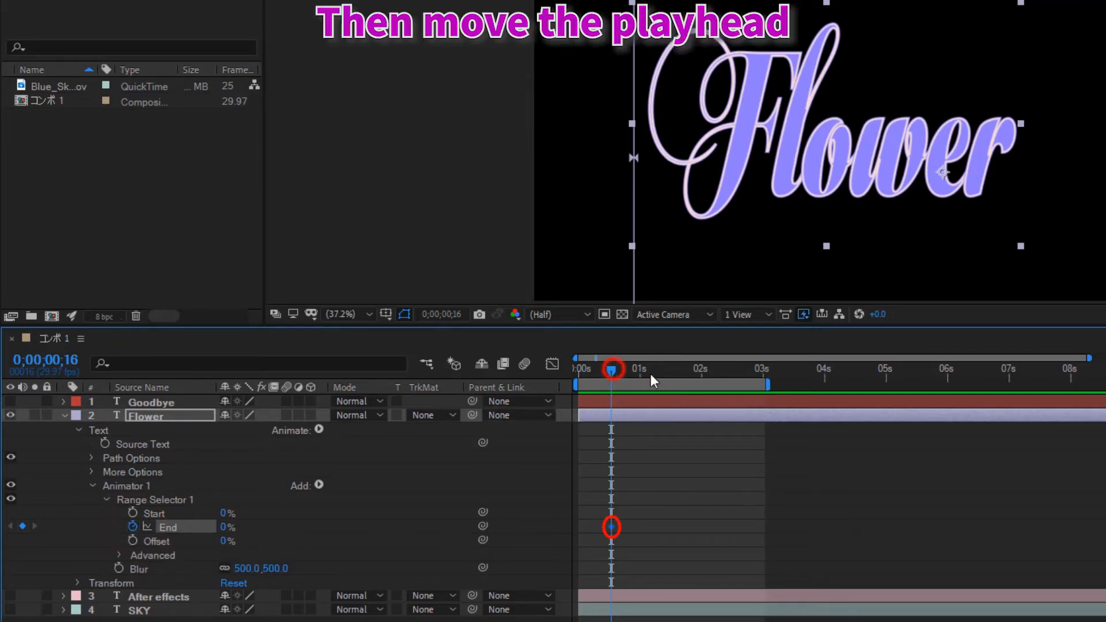
Step: Set the Range Selector 1 End to 100% at 0;00;02;20 and preview the blur animation from the beginning
left_click_drag(650, 374, 744, 386)
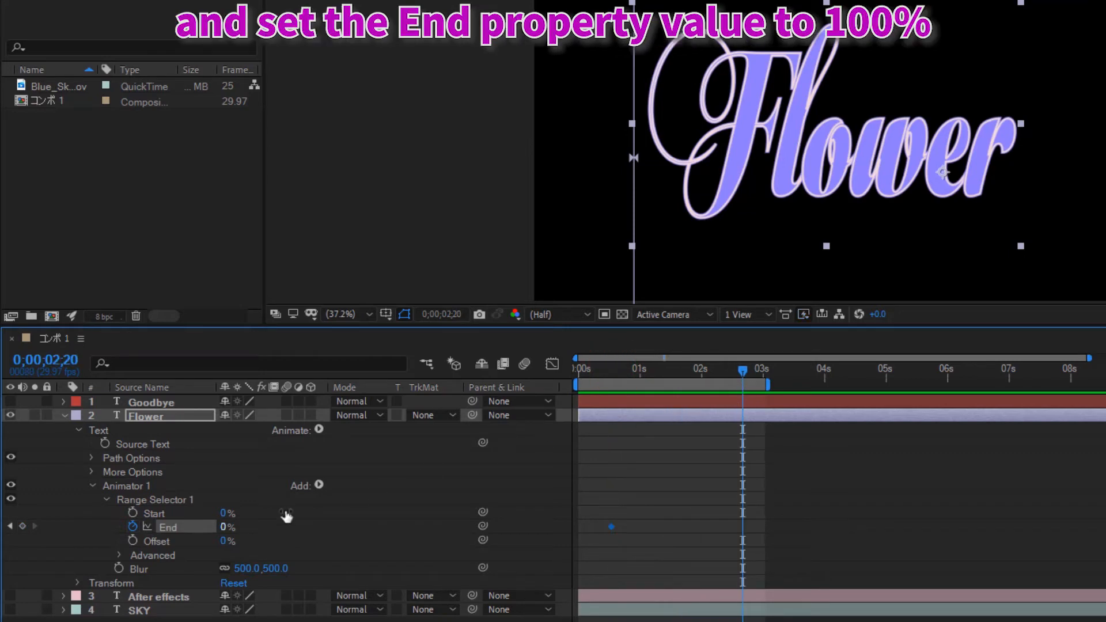
left_click_drag(225, 526, 411, 529)
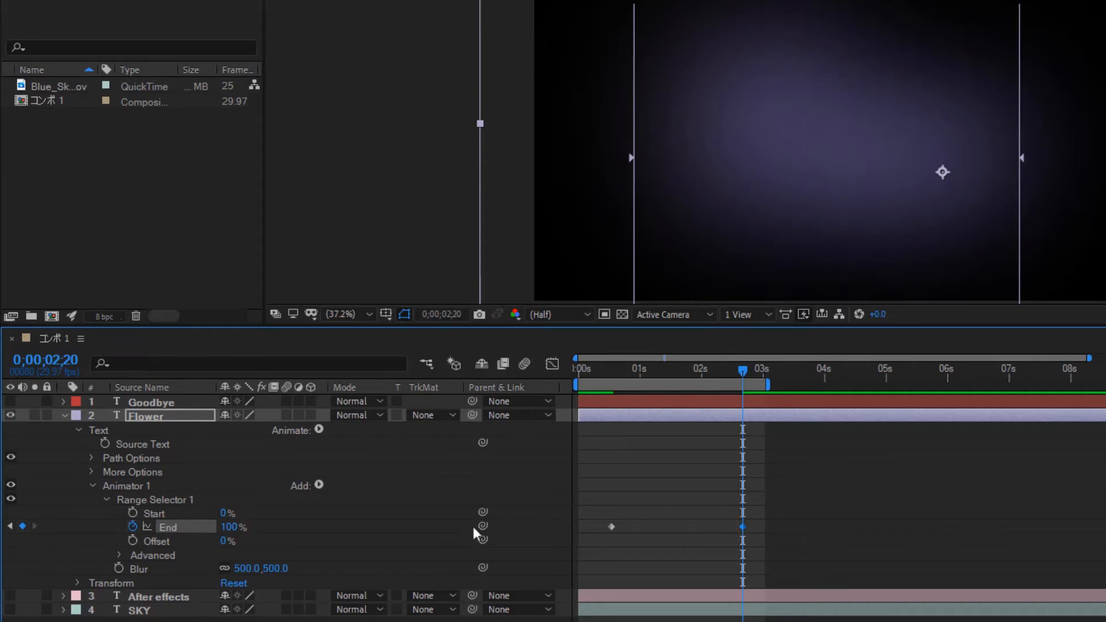
left_click_drag(740, 371, 543, 386)
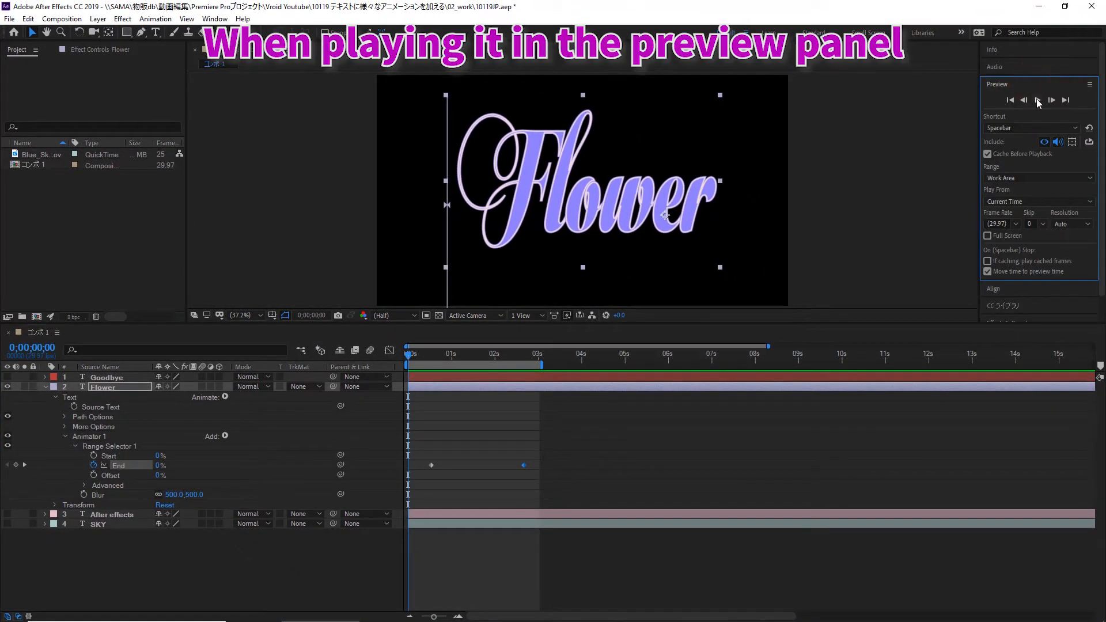
left_click(1038, 102)
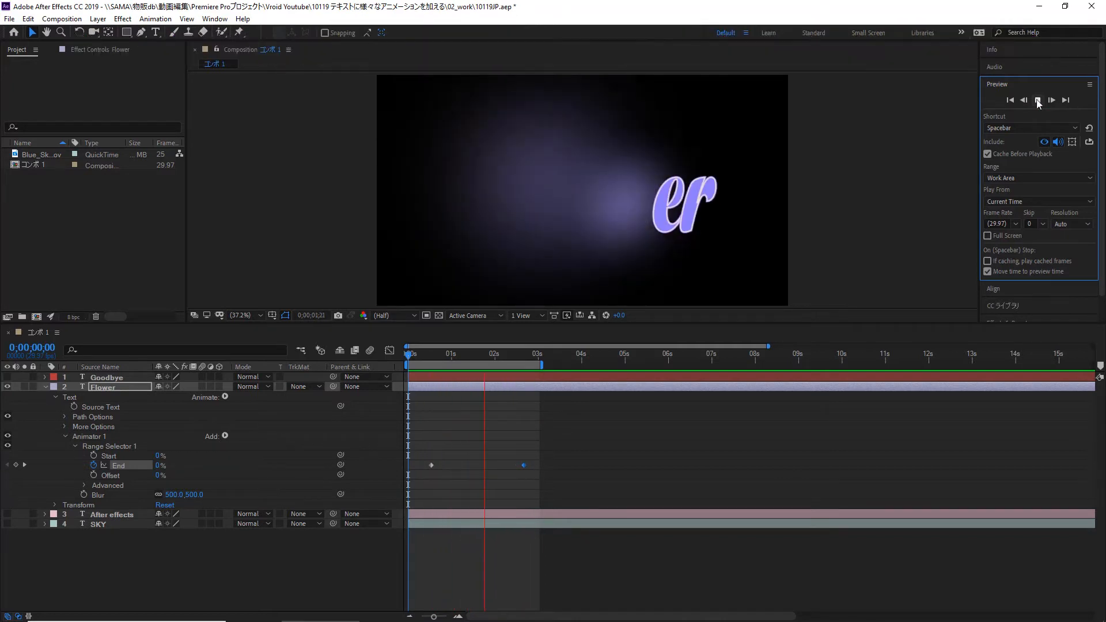
left_click(1037, 101)
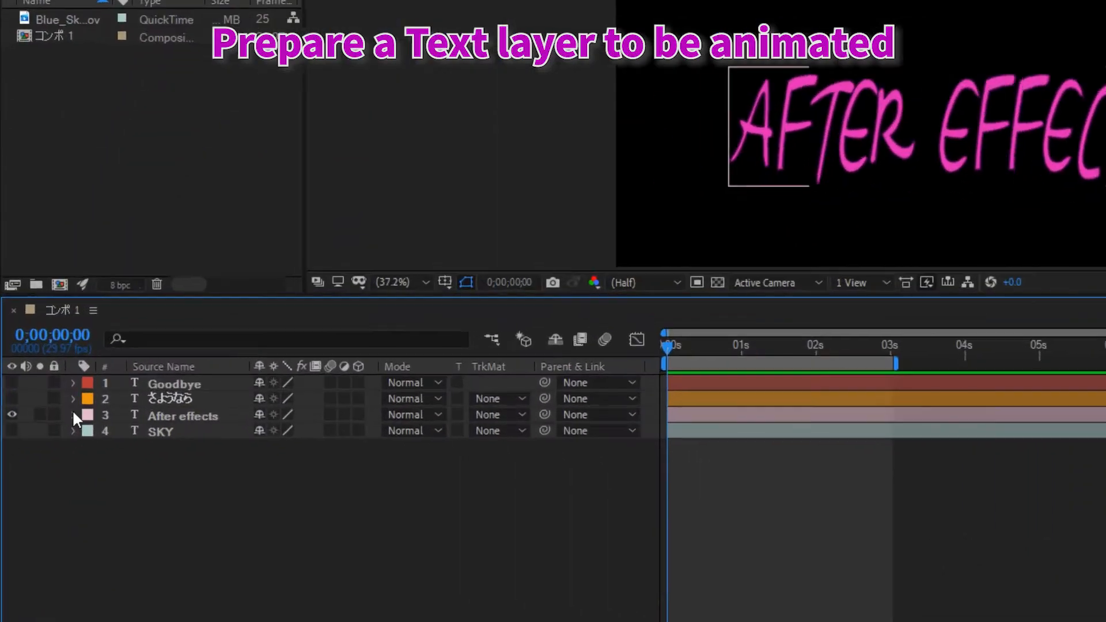
Step: Add an animator with All Transform Properties to the After effects text layer
left_click(45, 397)
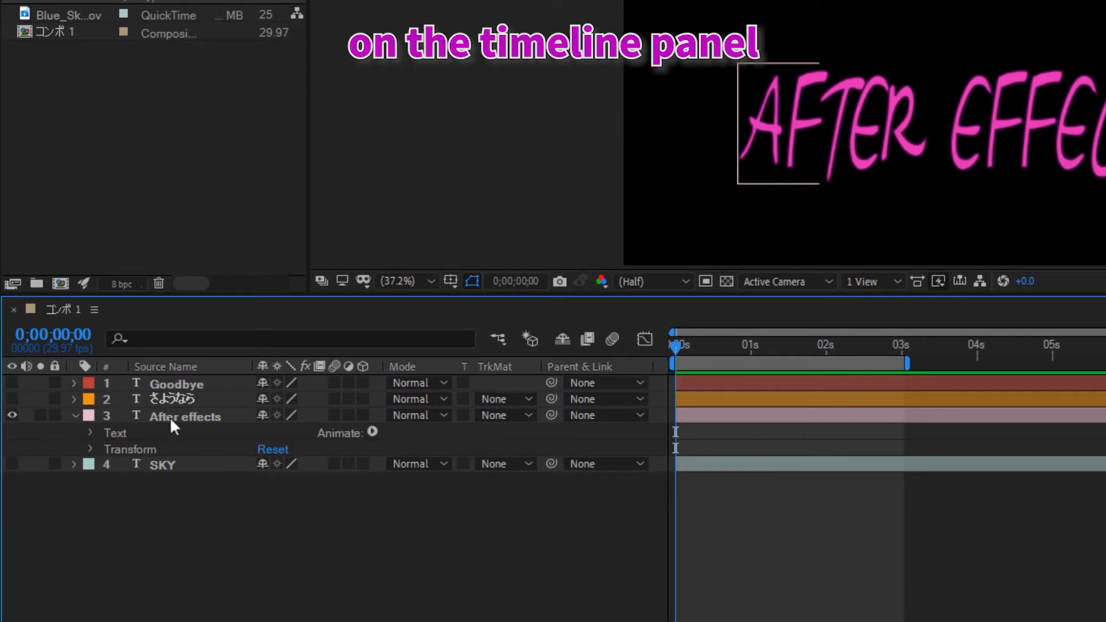
left_click(372, 432)
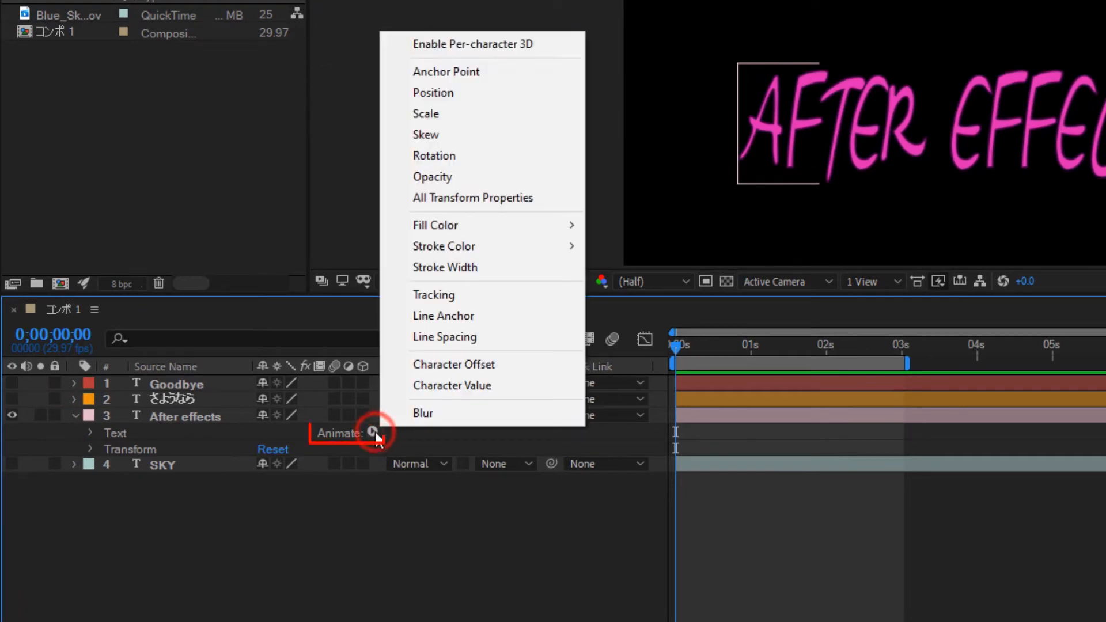
left_click(408, 199)
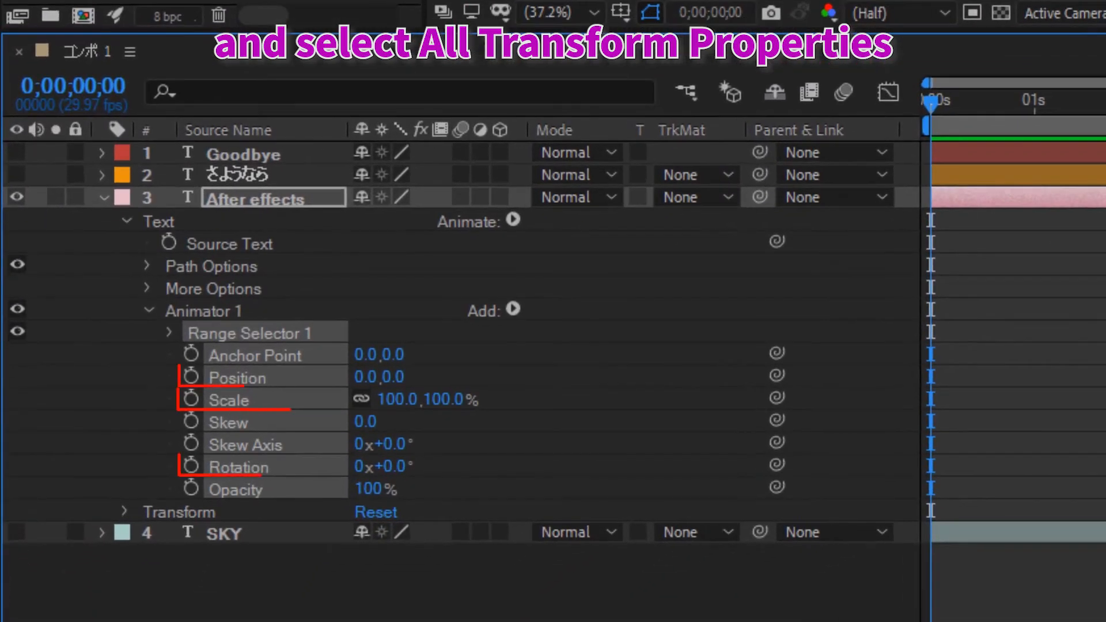
Step: Set the Position of Animator 1 on the After effects layer to 0, -850
left_click(424, 380)
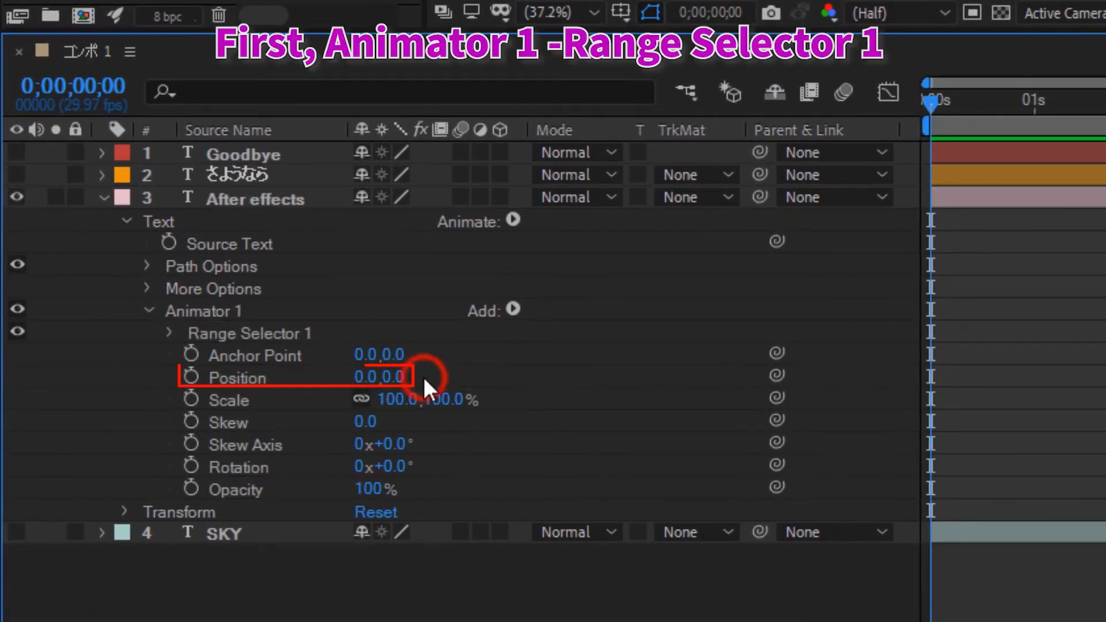
left_click(267, 376)
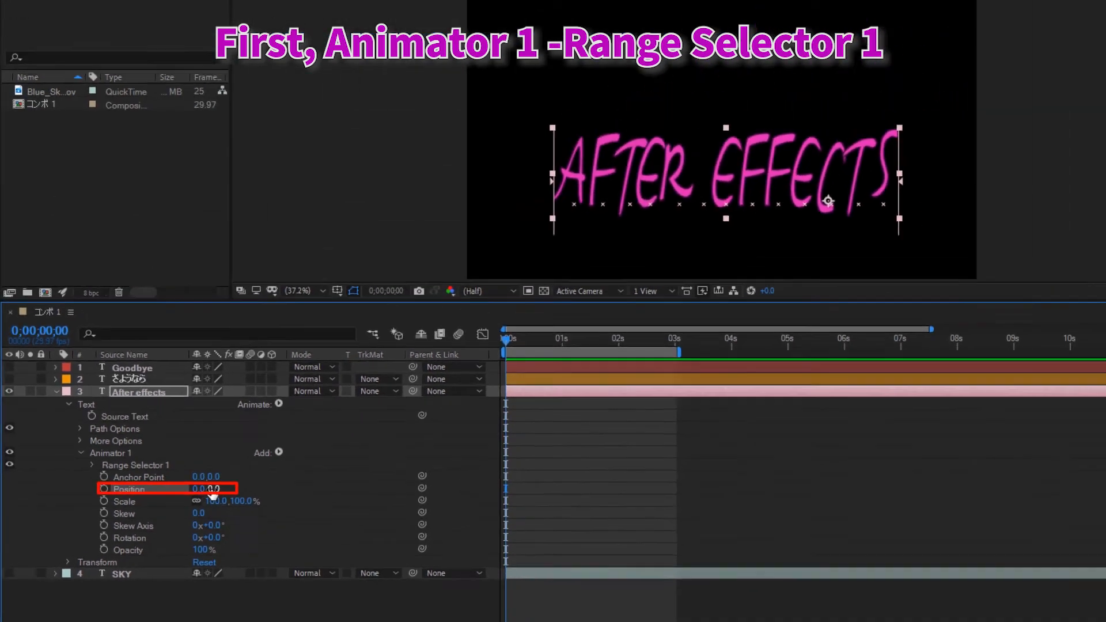
left_click(358, 399)
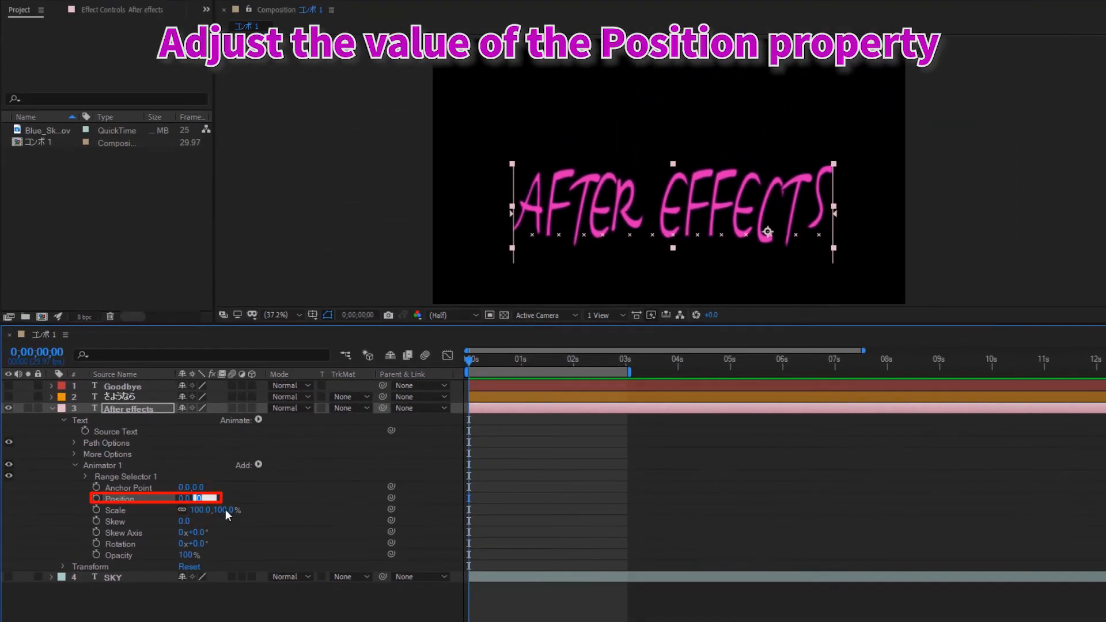
type("-8")
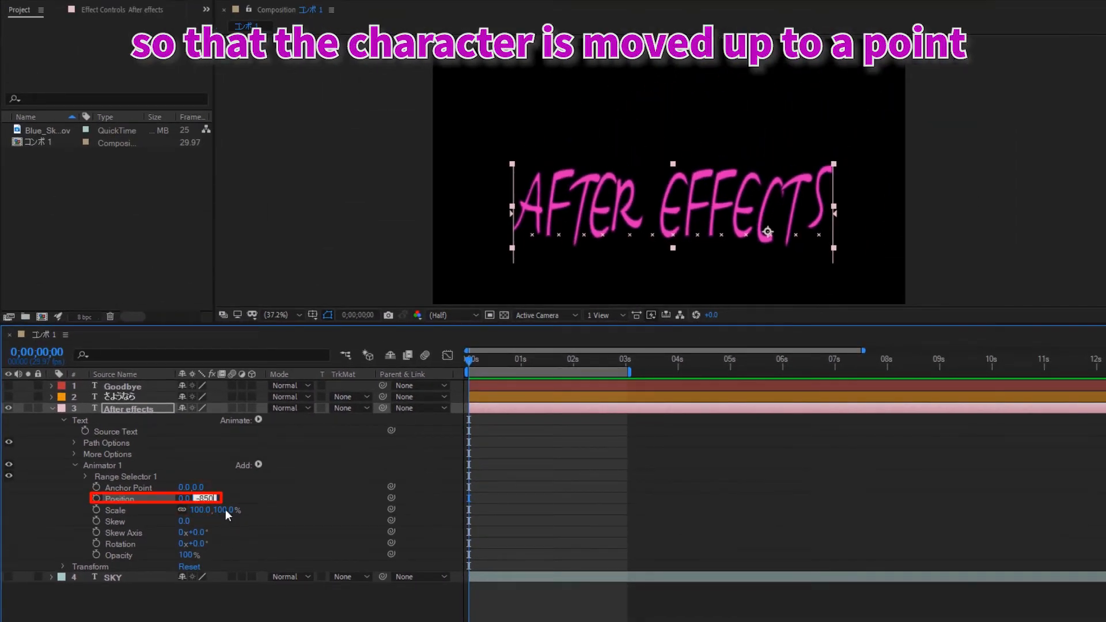
type("50")
key("Return")
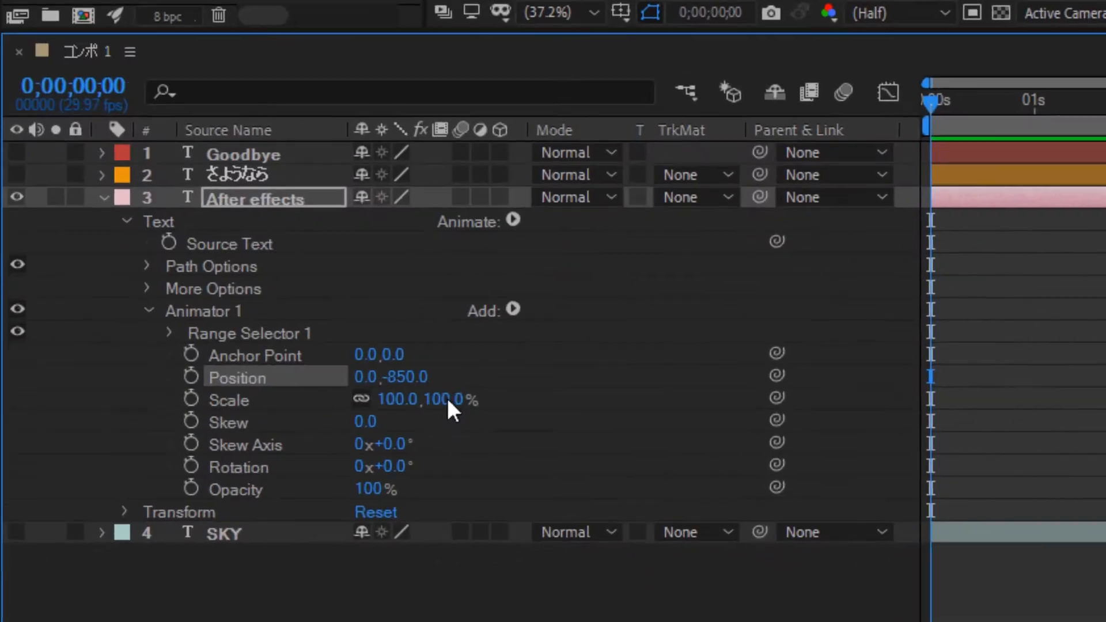
Step: Set Animator 1's Scale to 300% and adjust its vertical Position to -989 to move the enlarged characters further up
left_click(446, 398)
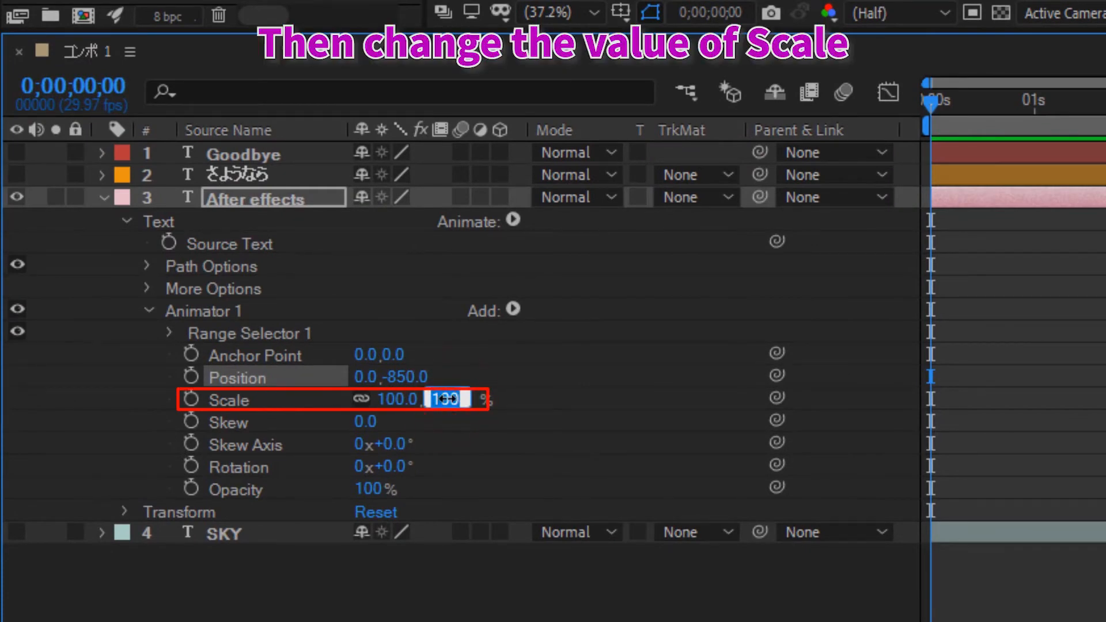
type("300")
key("Return")
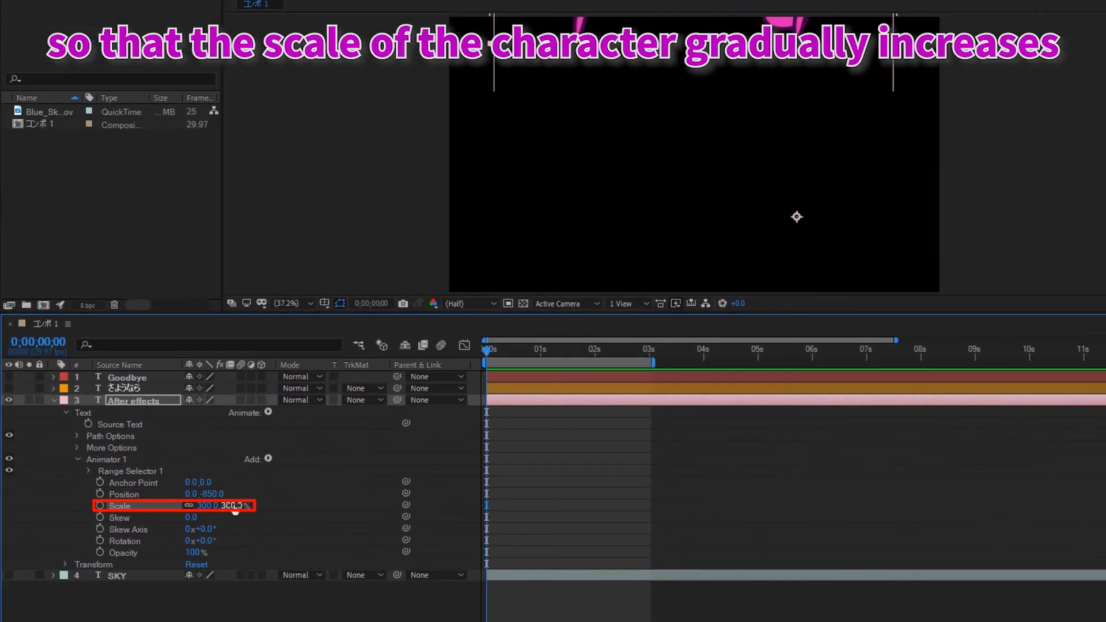
left_click_drag(216, 494, 118, 493)
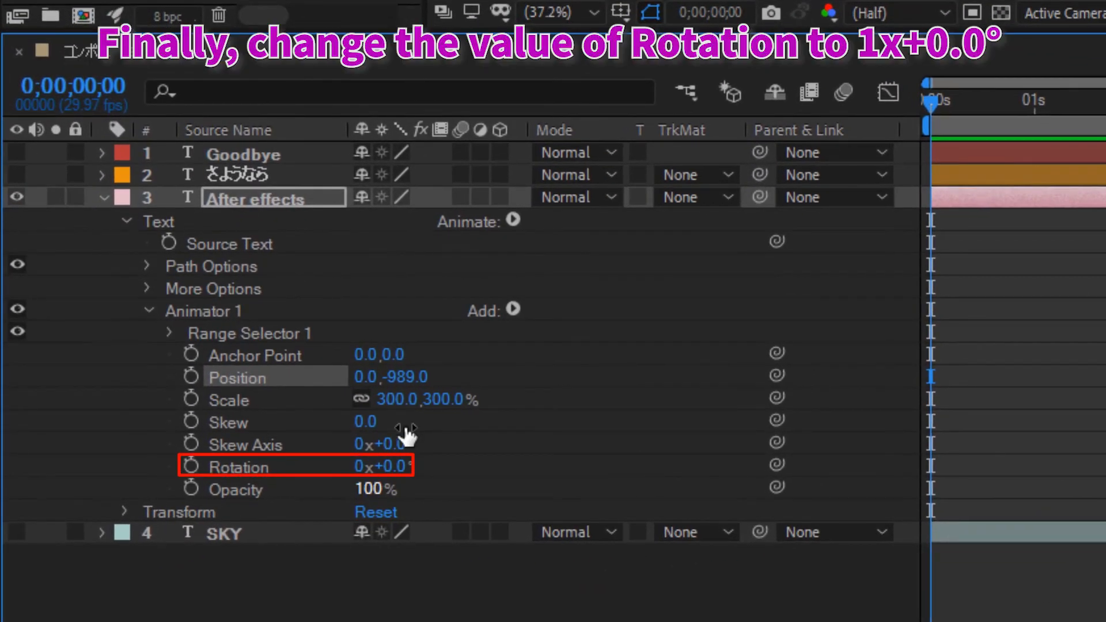
Step: Set Animator 1's Rotation to one full turn, 1x+0.0°
left_click(358, 466)
type("1")
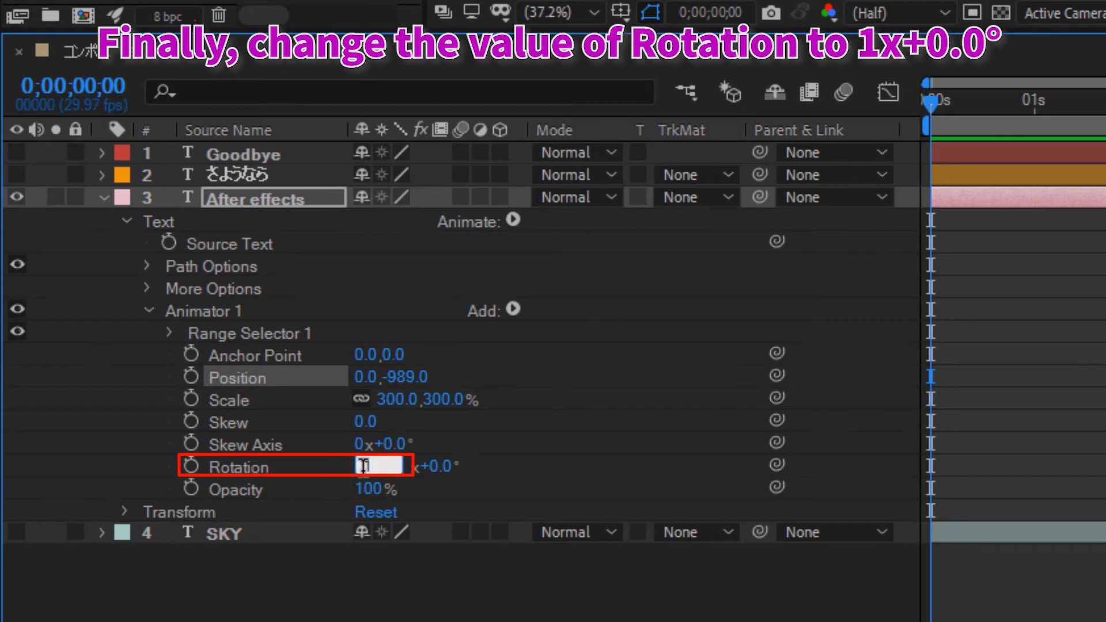
key("Return")
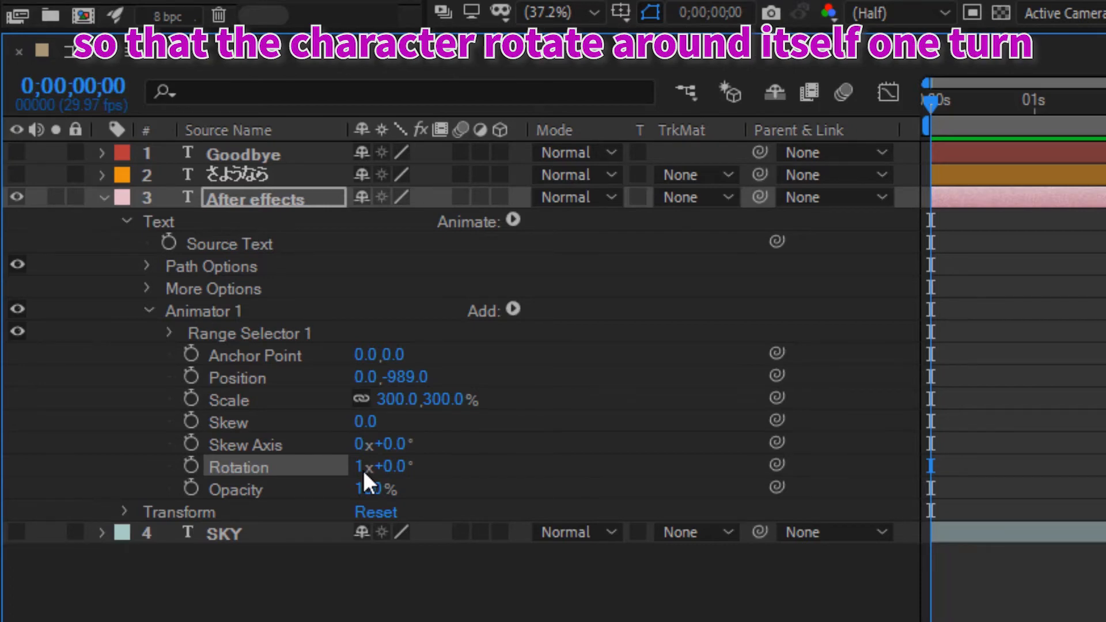
Step: Keyframe Range Selector 1's Start on the After effects layer from 0% at 0;00;00;14 to 100% at 0;00;02;20
left_click(171, 333)
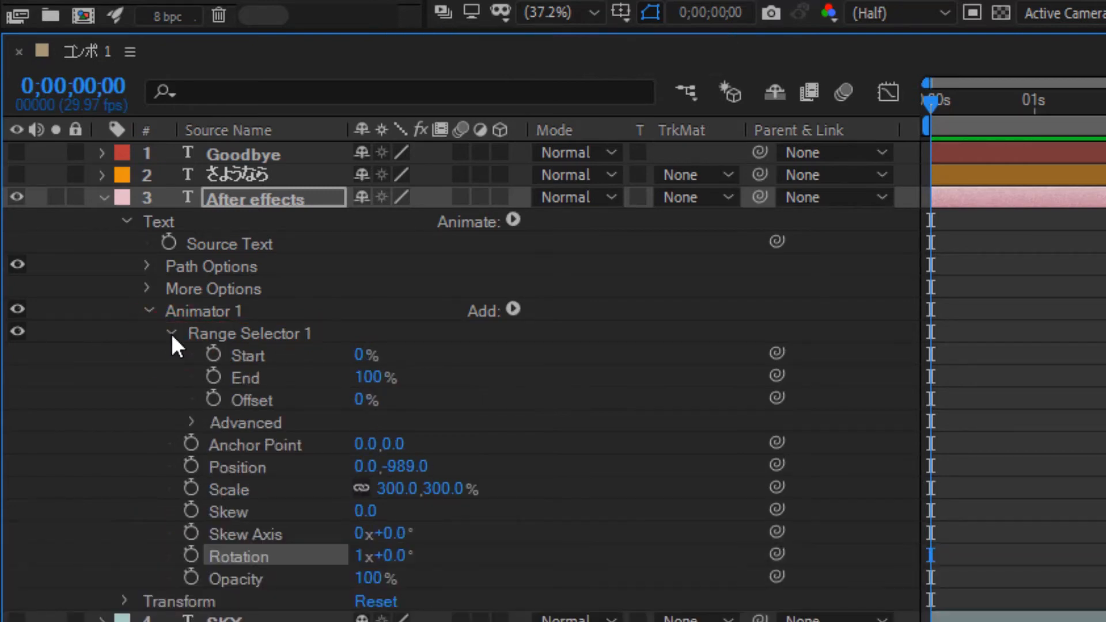
left_click(241, 354)
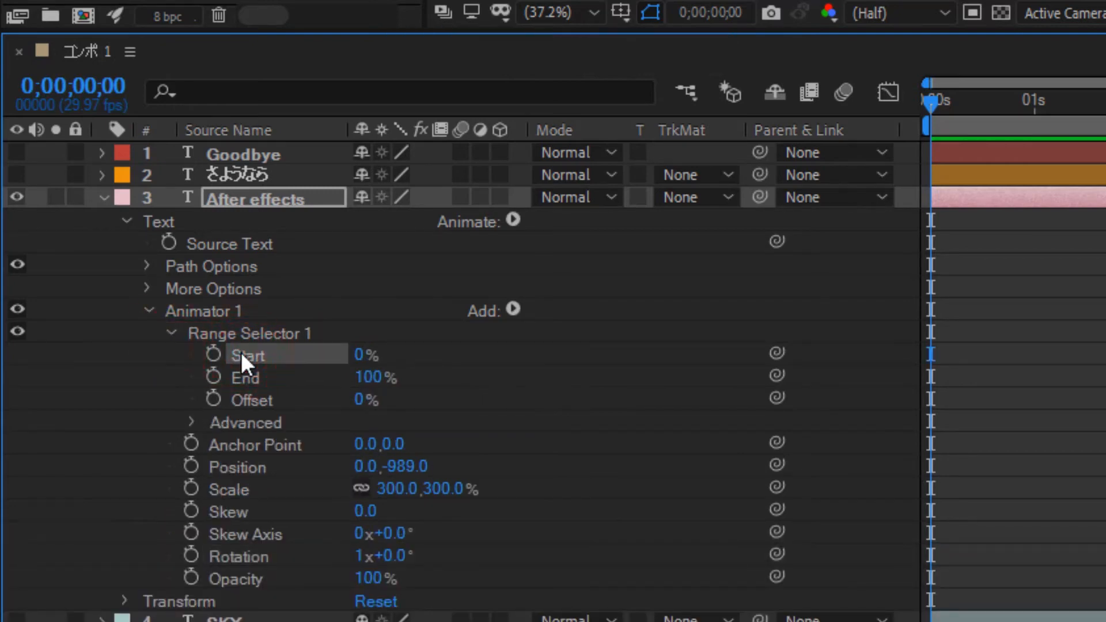
left_click_drag(934, 100, 983, 109)
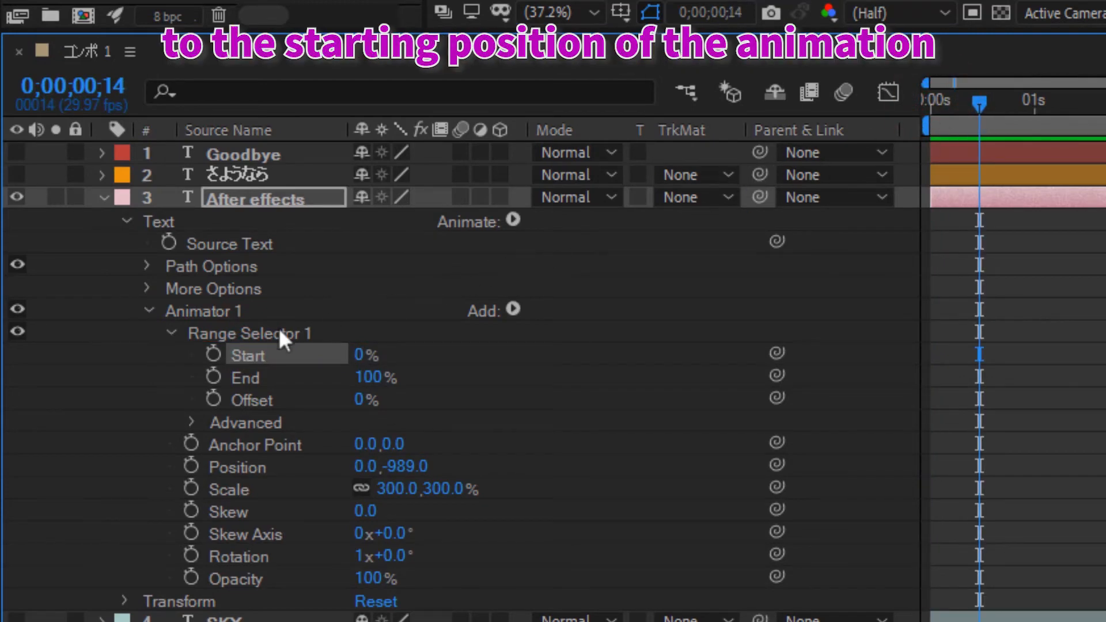
left_click(214, 351)
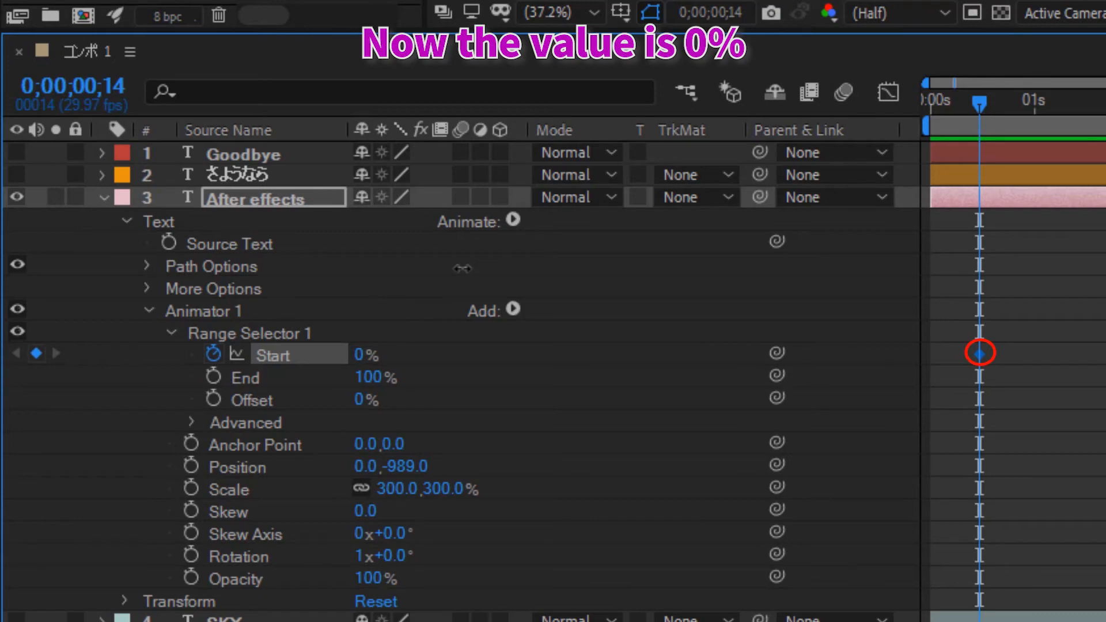
left_click_drag(982, 101, 530, 364)
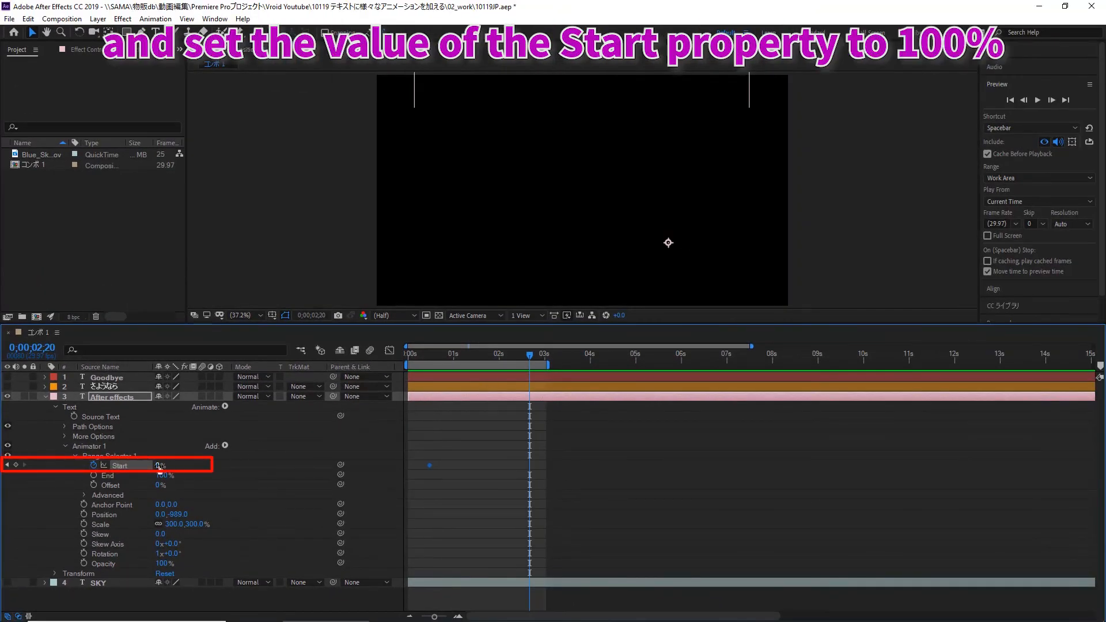
left_click_drag(160, 465, 372, 472)
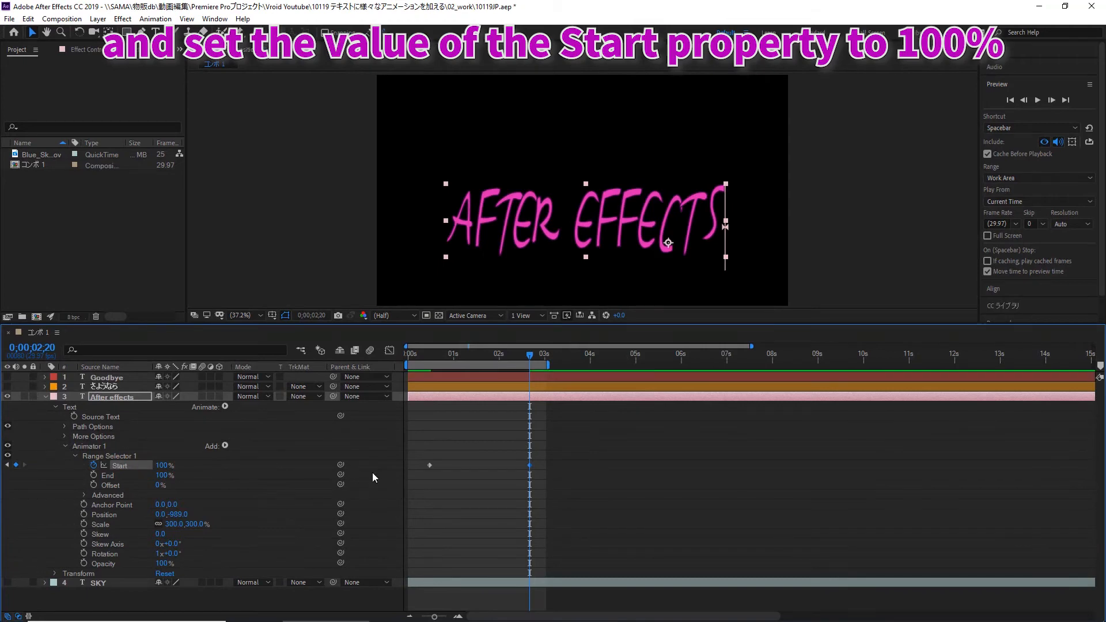
Step: Preview the After effects layer's character rotation animation from the beginning of the composition
left_click_drag(528, 361, 391, 375)
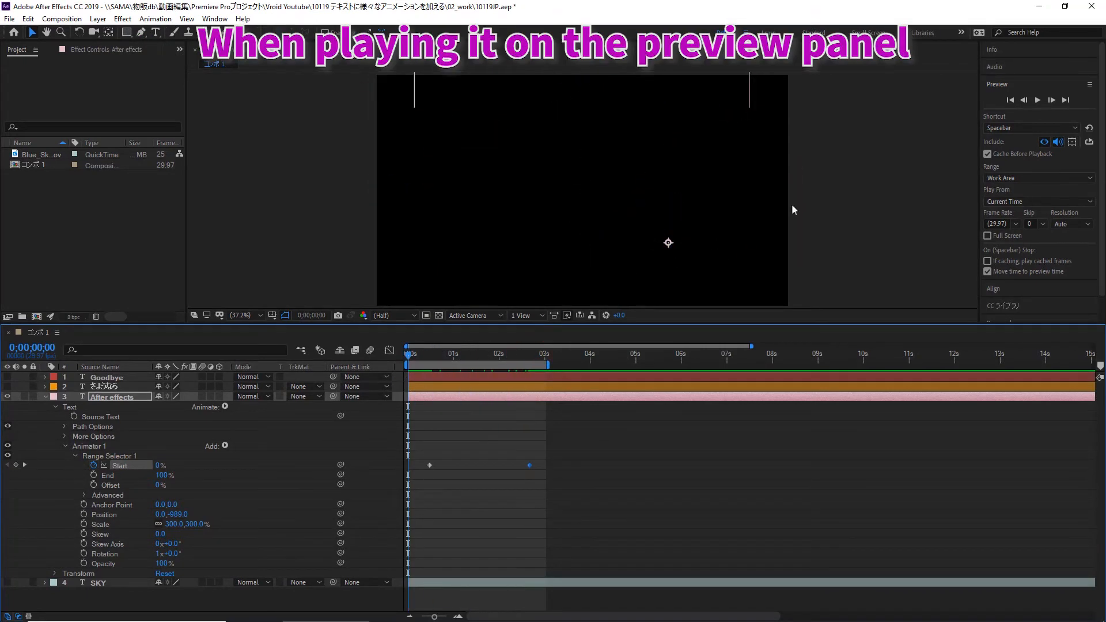
left_click(1034, 101)
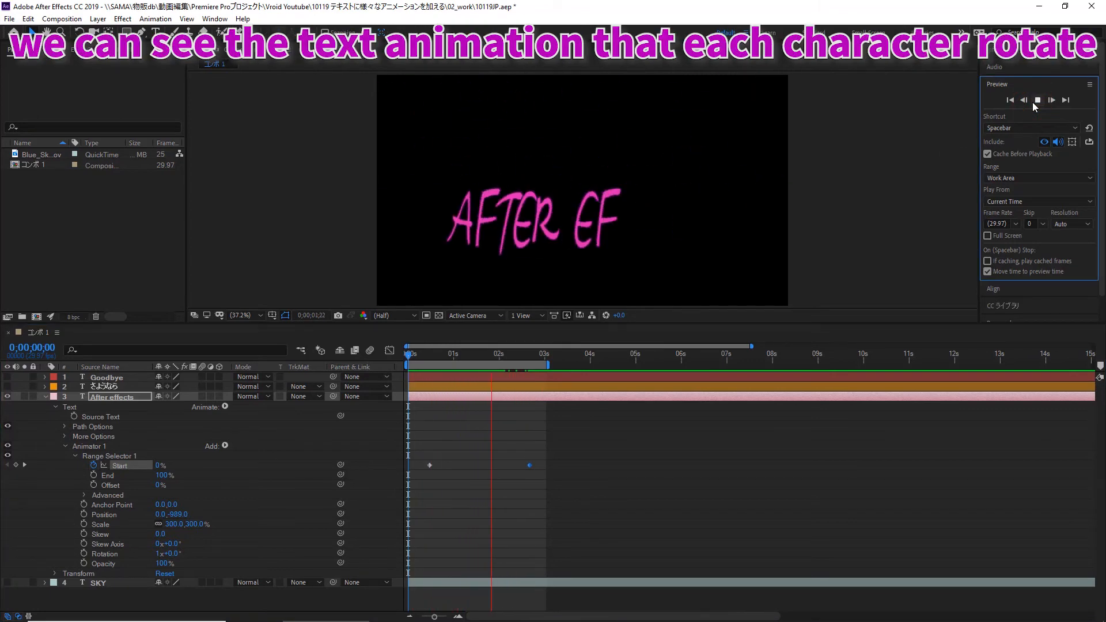
left_click(1036, 101)
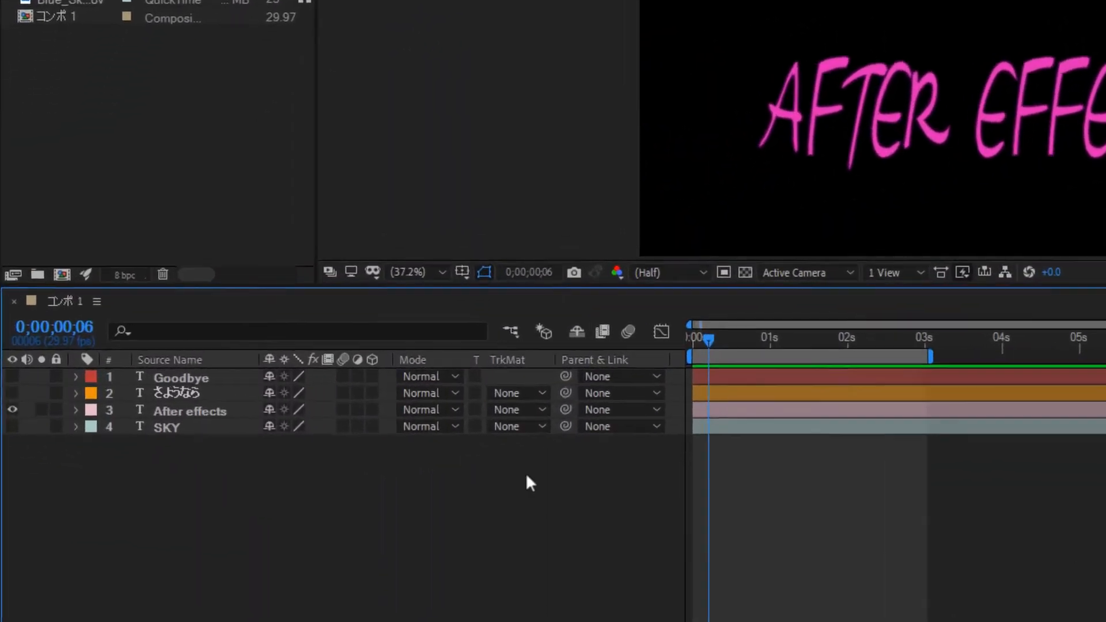
Step: Add a Tracking animator to the After effects text layer and set its Tracking Amount to 1010
left_click(182, 411)
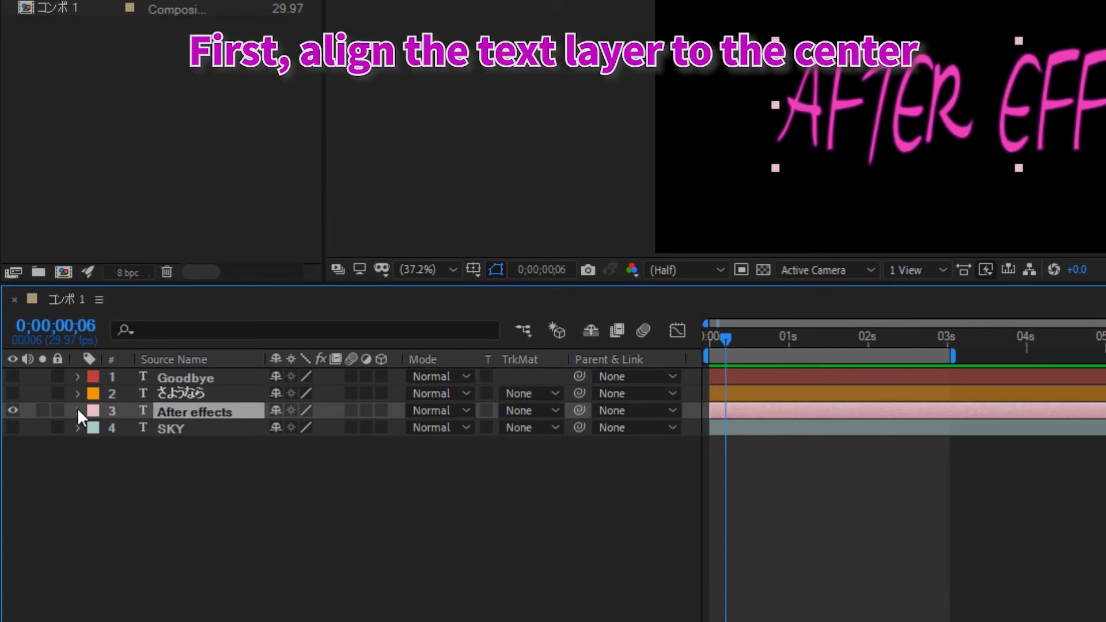
left_click(77, 410)
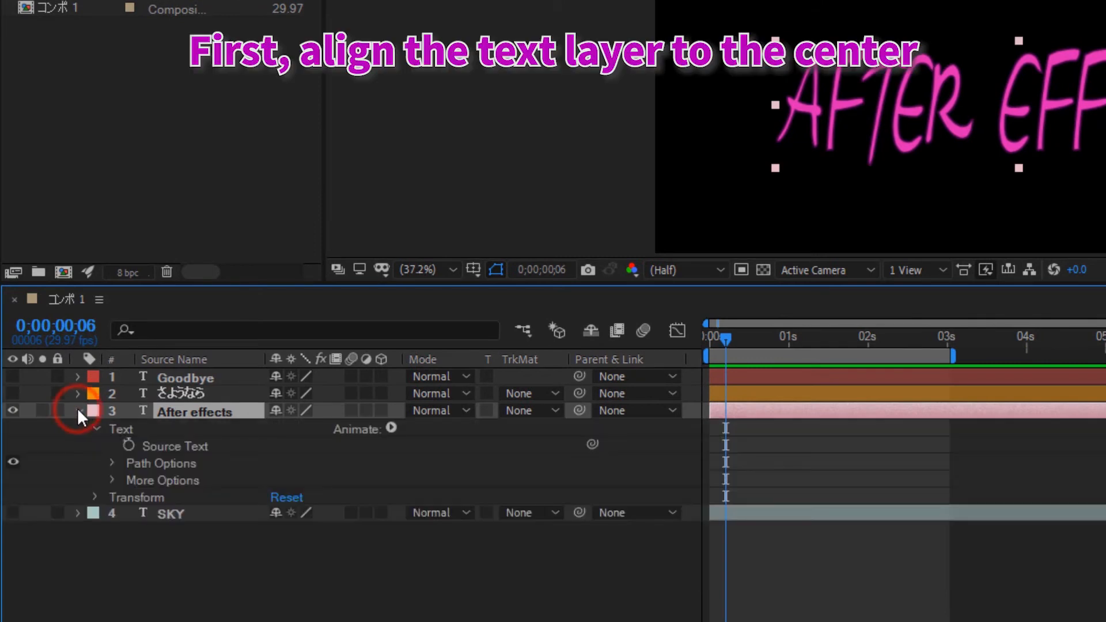
left_click(391, 428)
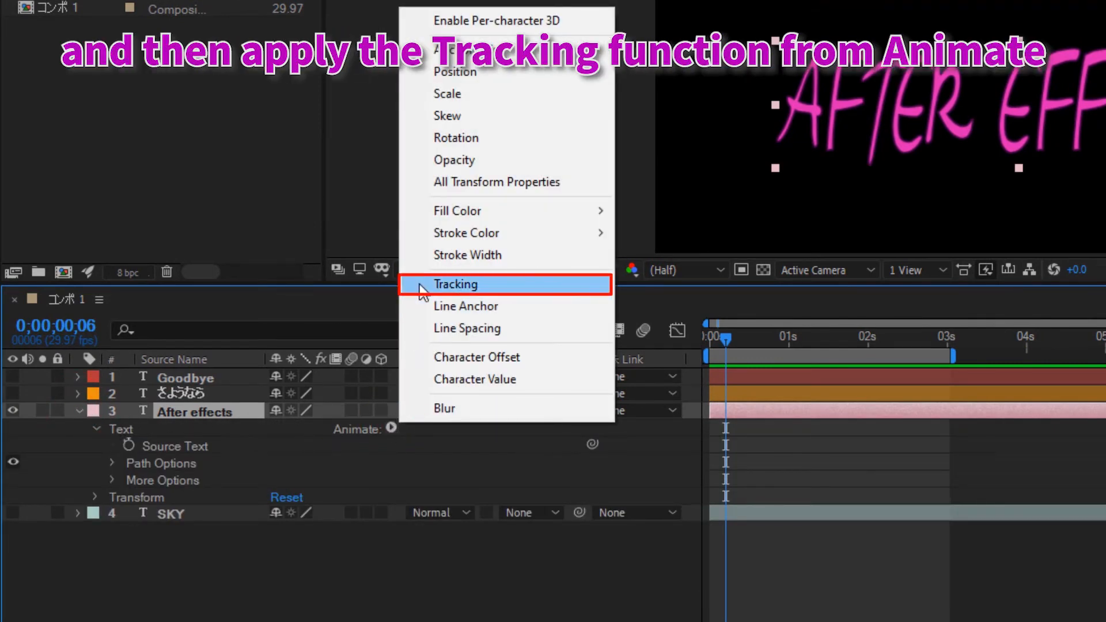
left_click(454, 284)
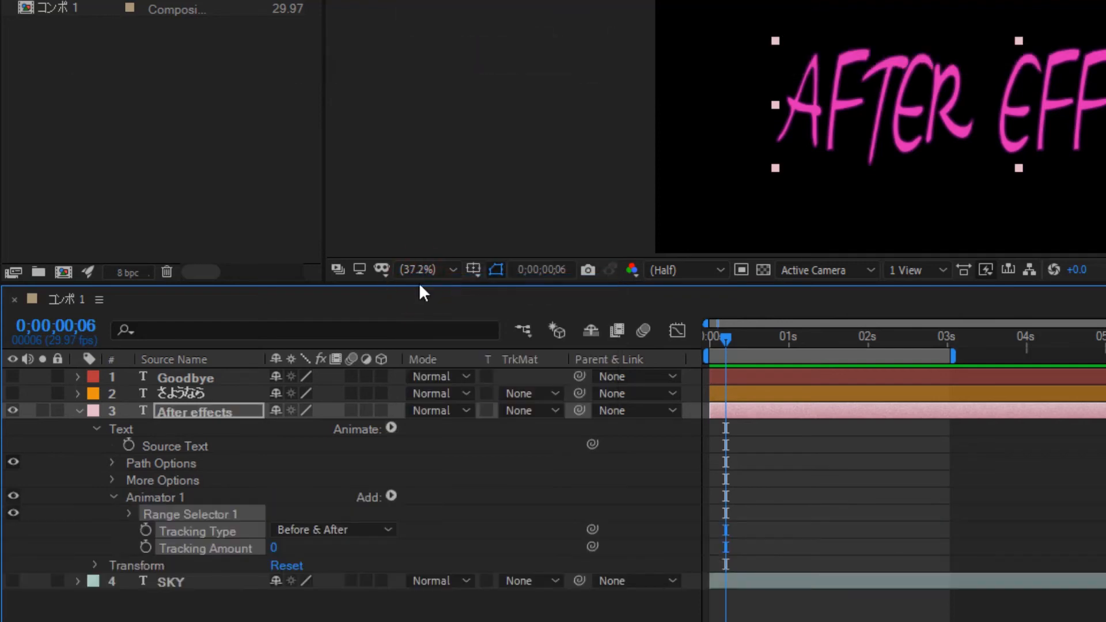
left_click(274, 547)
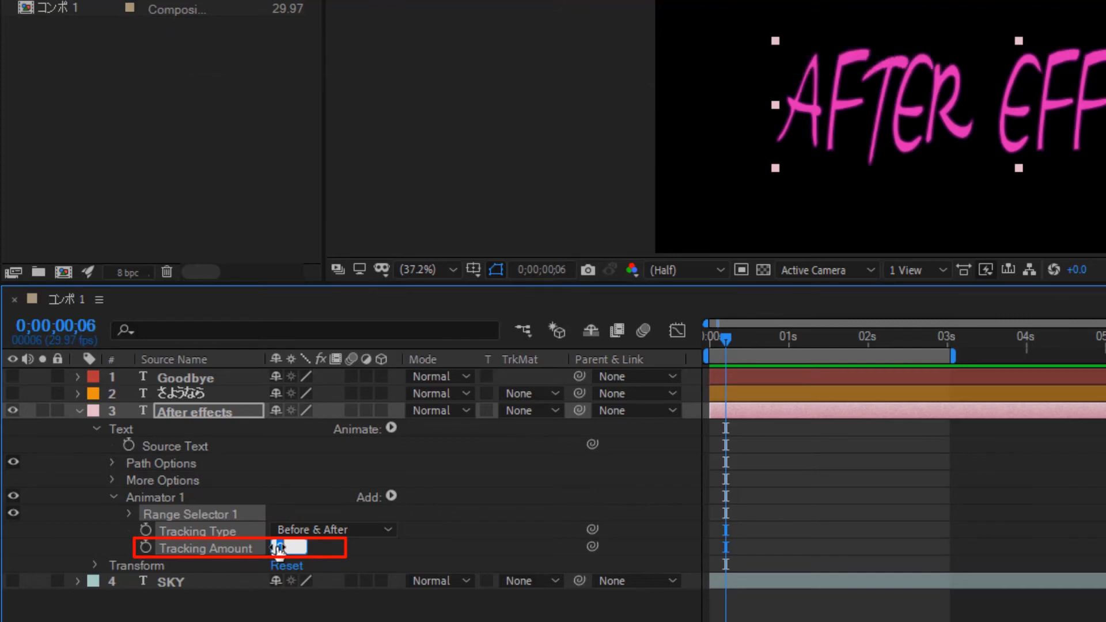
type("1010")
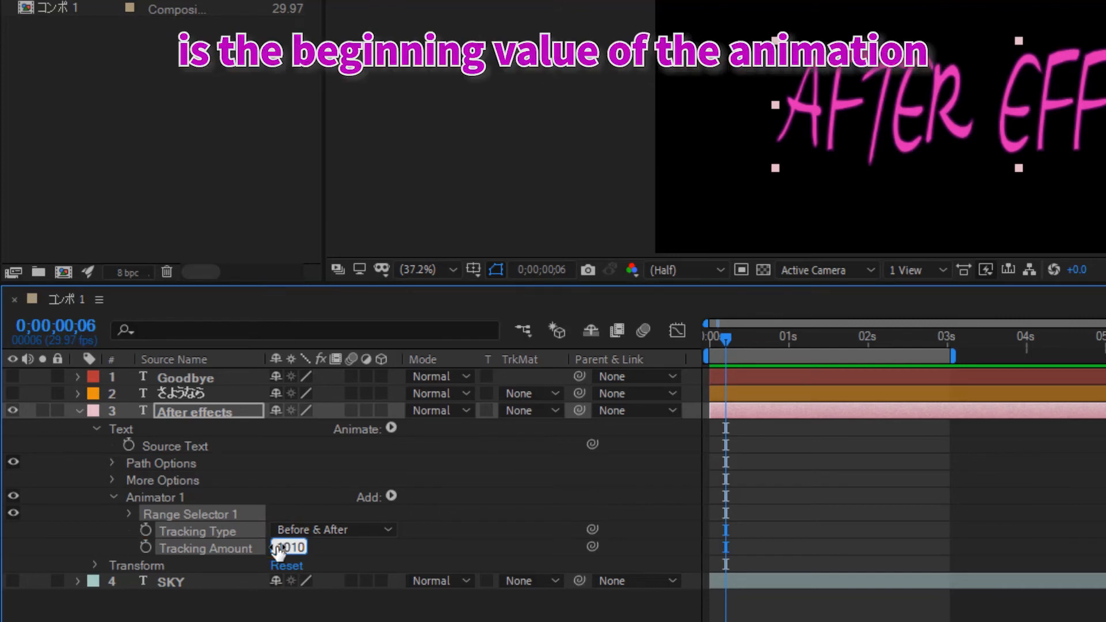
Step: In Range Selector 1's advanced options on the After effects layer, set Based On to Lines
left_click(129, 514)
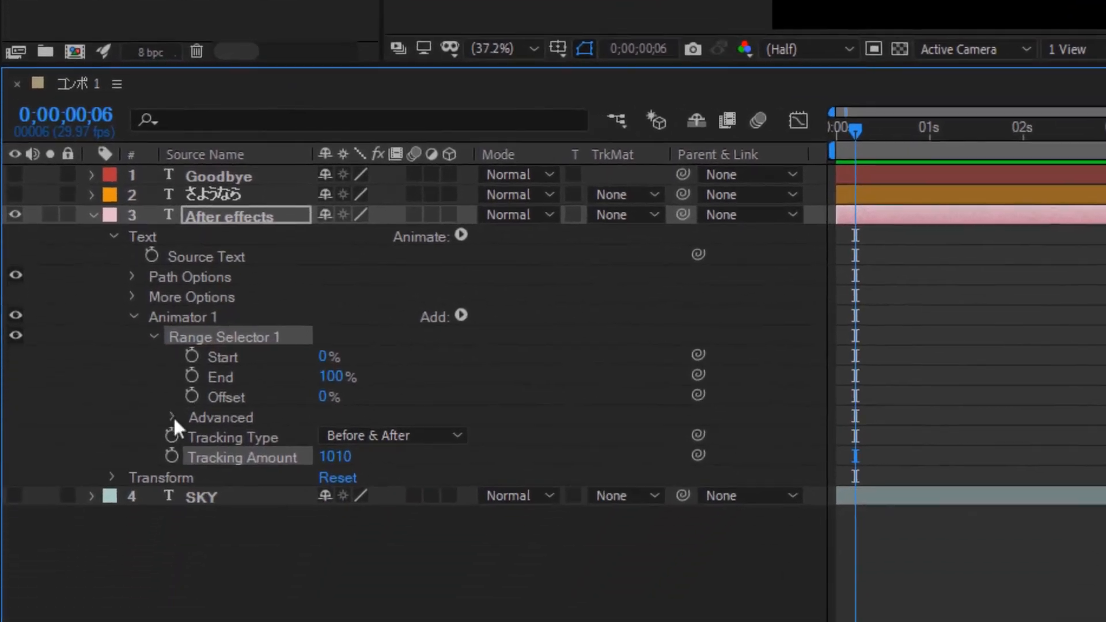
left_click(146, 582)
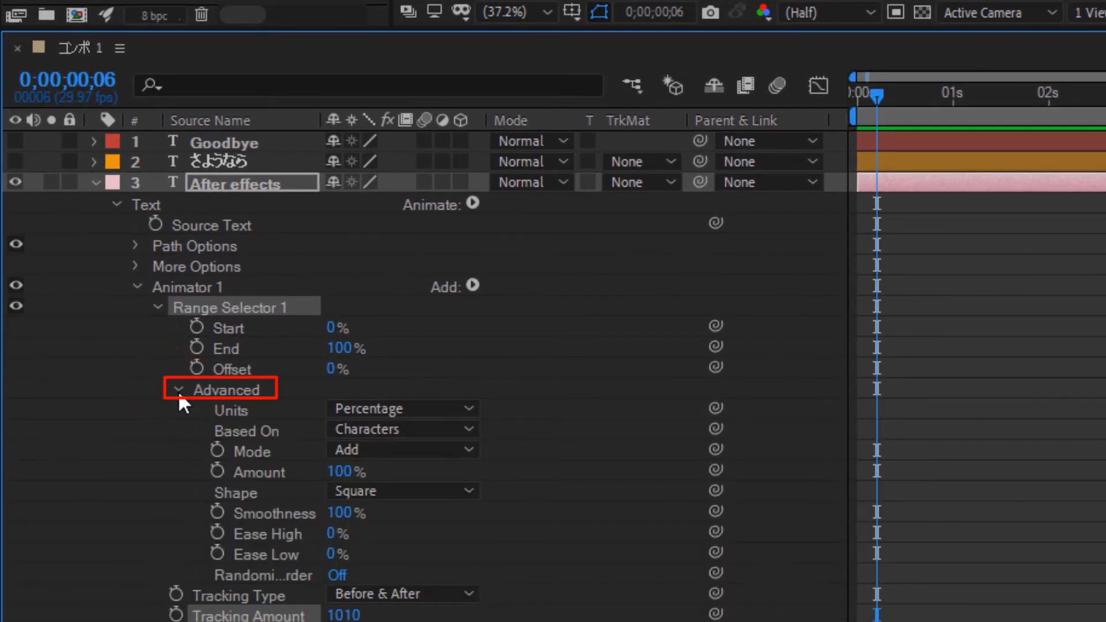
left_click(482, 413)
left_click(471, 429)
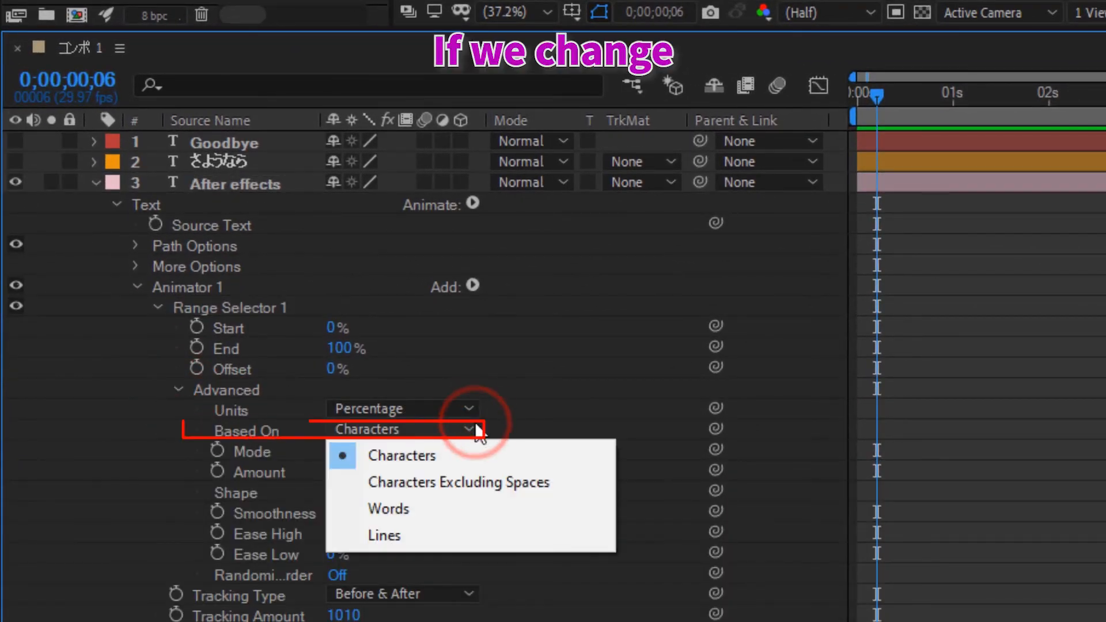
left_click(414, 536)
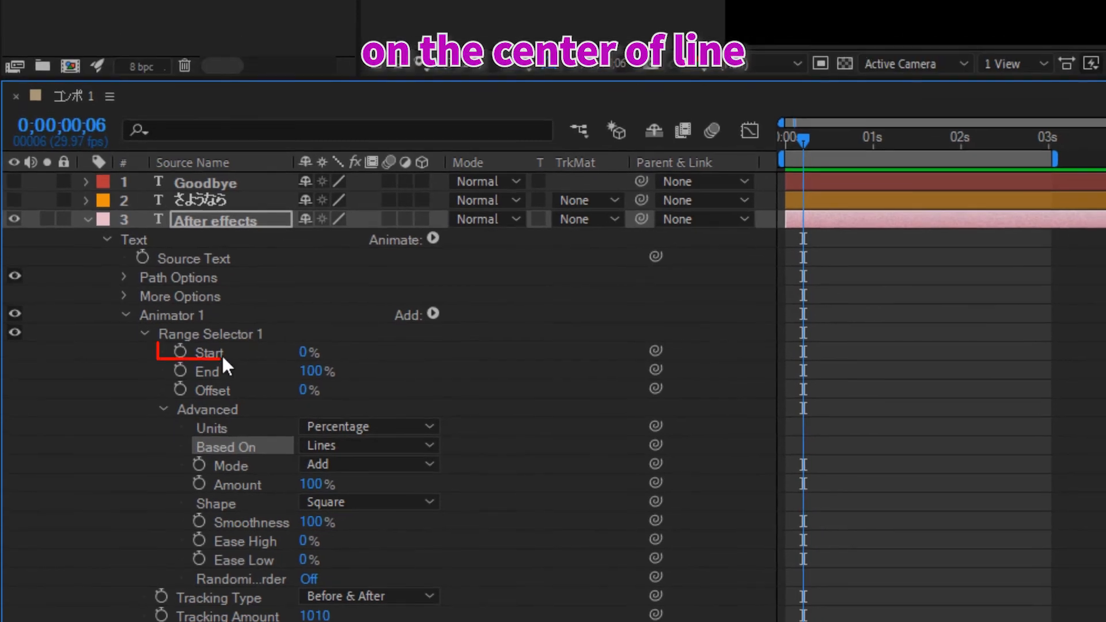
Step: Keyframe Range Selector 1's Start on the After effects layer from 0% at 0;00;00;17 to 100% at 0;00;02;20
left_click(224, 359)
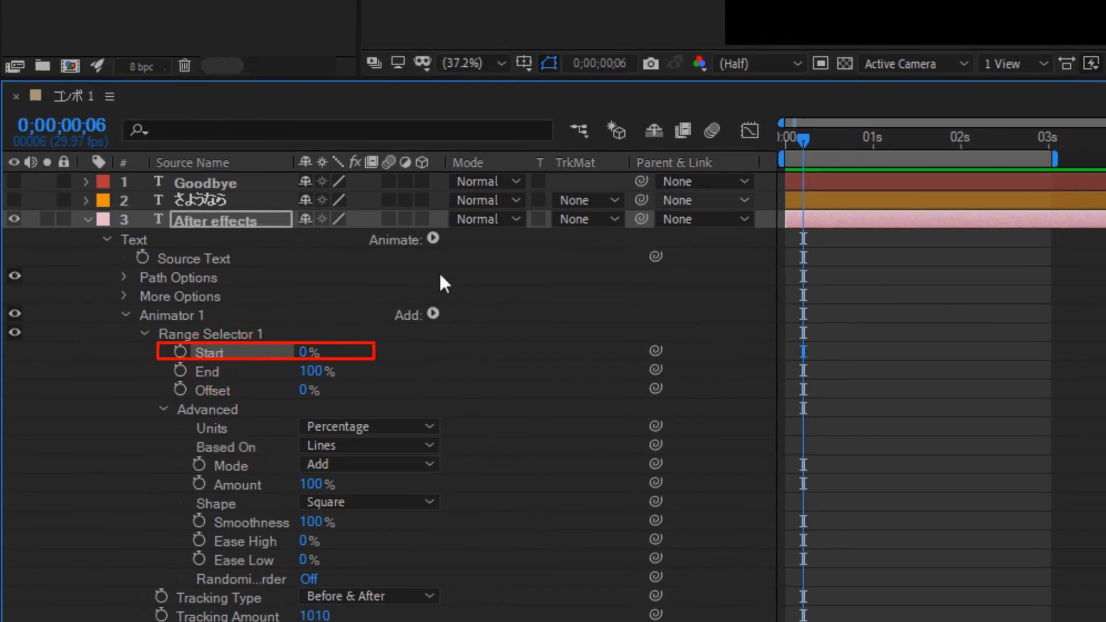
left_click_drag(806, 137, 834, 144)
left_click(181, 352)
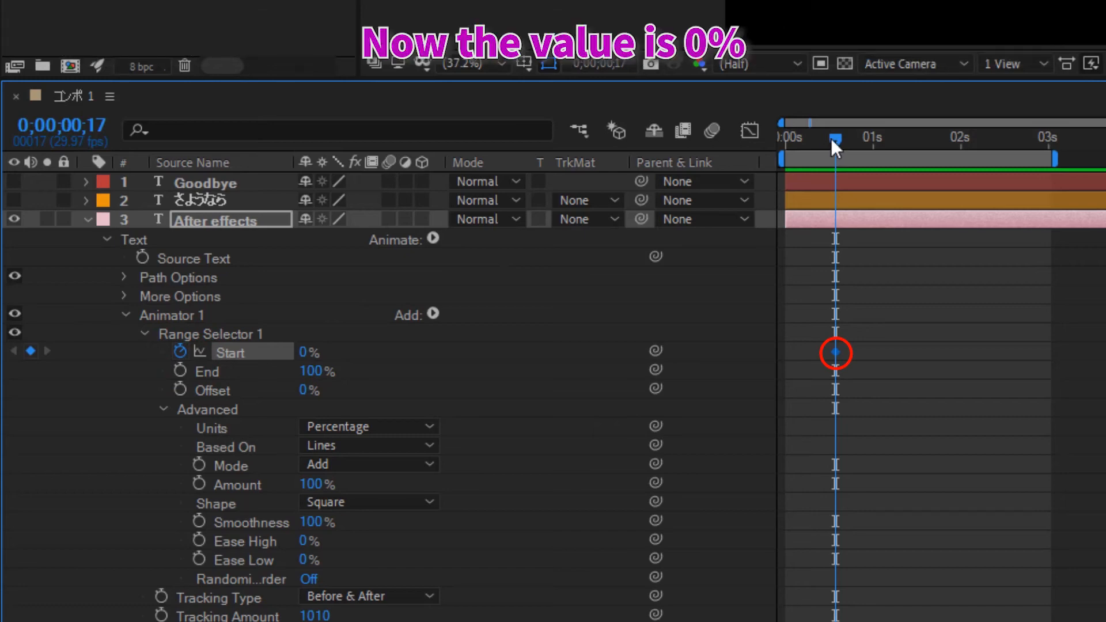
left_click_drag(830, 141, 1018, 176)
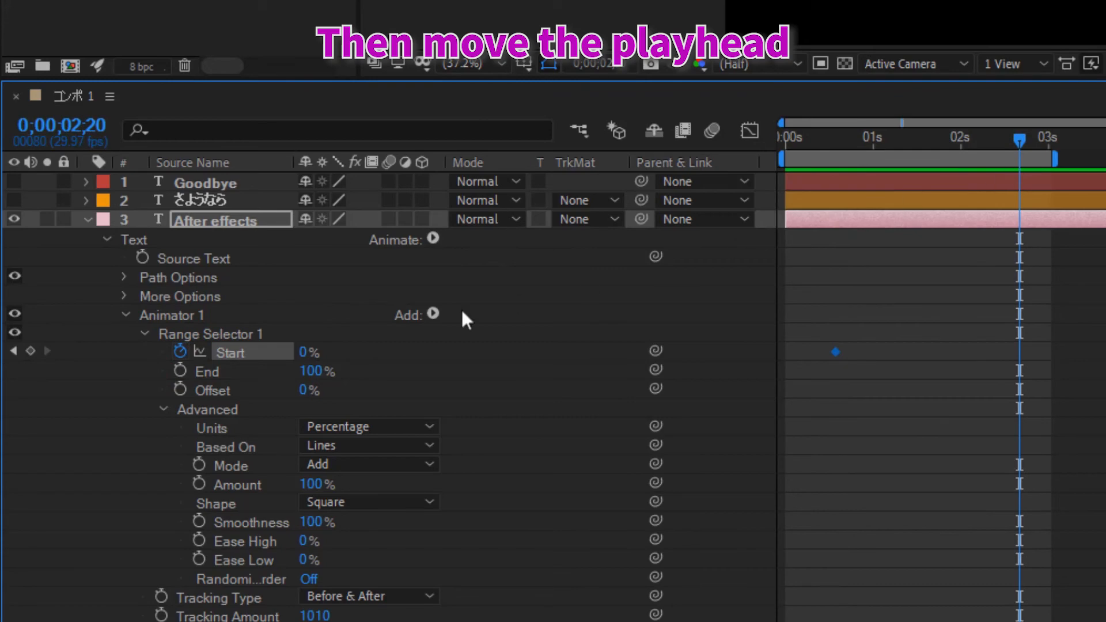
left_click_drag(303, 350, 493, 363)
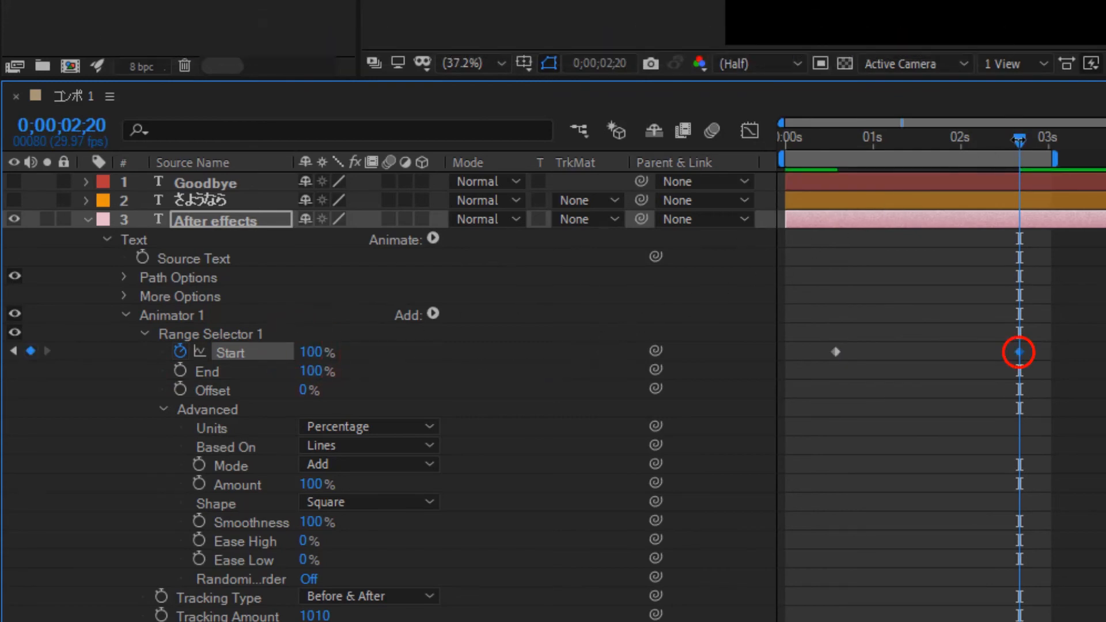
Step: Preview the After effects layer's tracking animation from the beginning of the composition
left_click_drag(1018, 139, 764, 182)
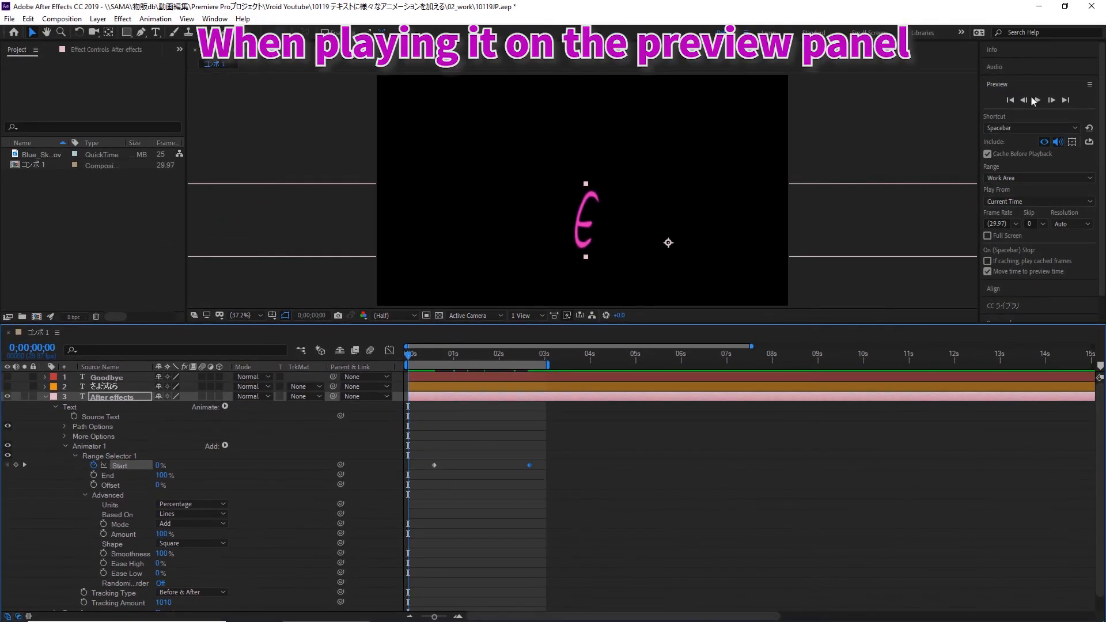
left_click(1034, 101)
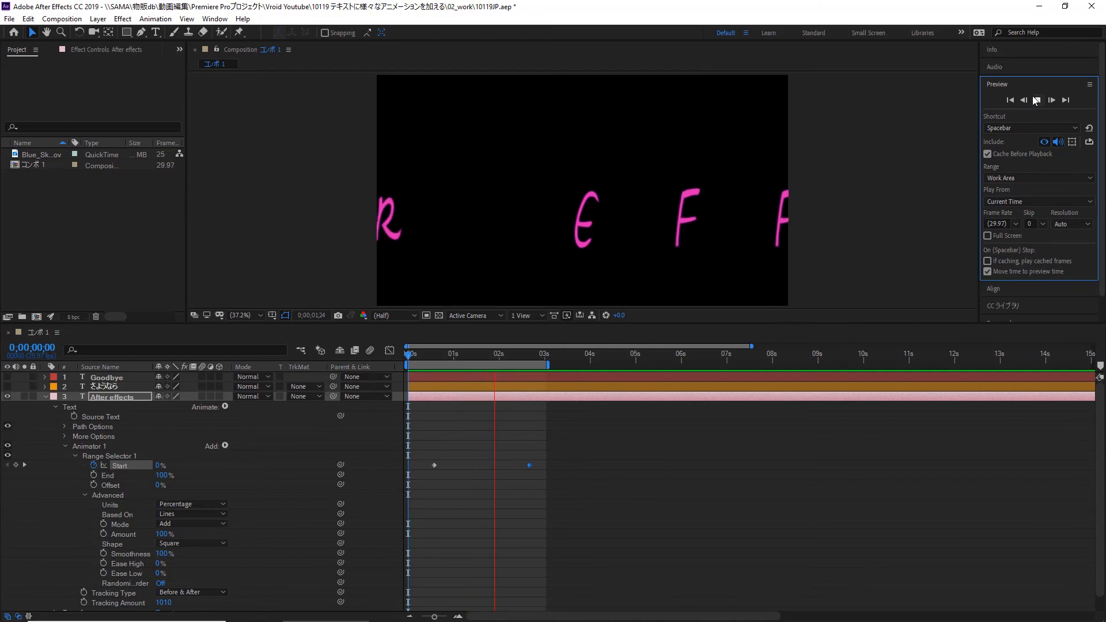
left_click(1037, 100)
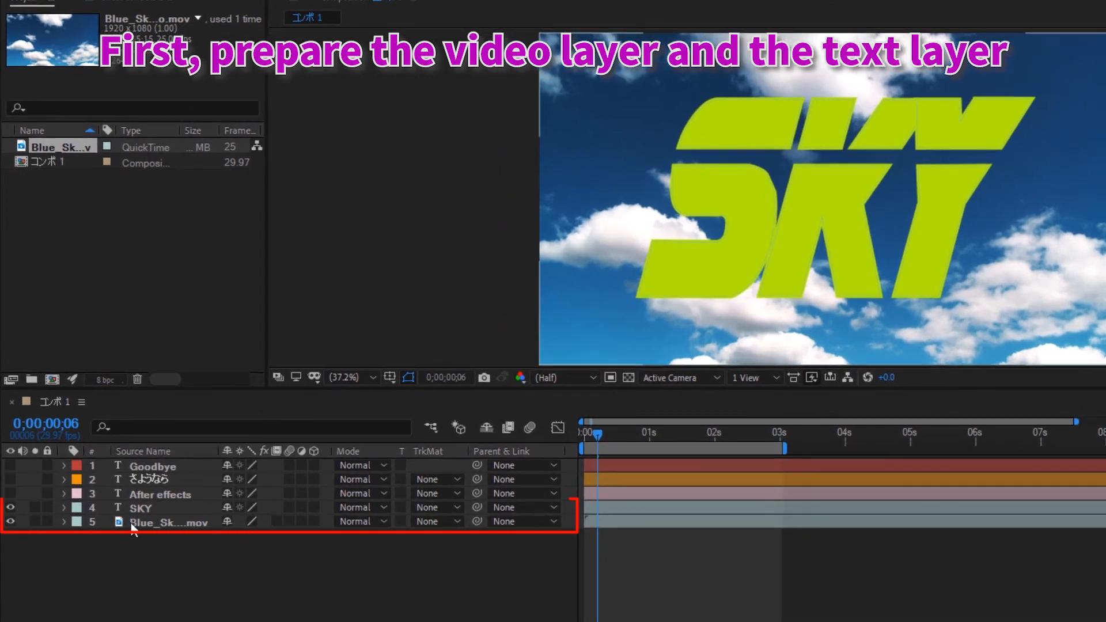
Step: Set the Blue_Sky video layer's track matte to Alpha Matte "SKY" and preview the cut-out text from the beginning
left_click(123, 501)
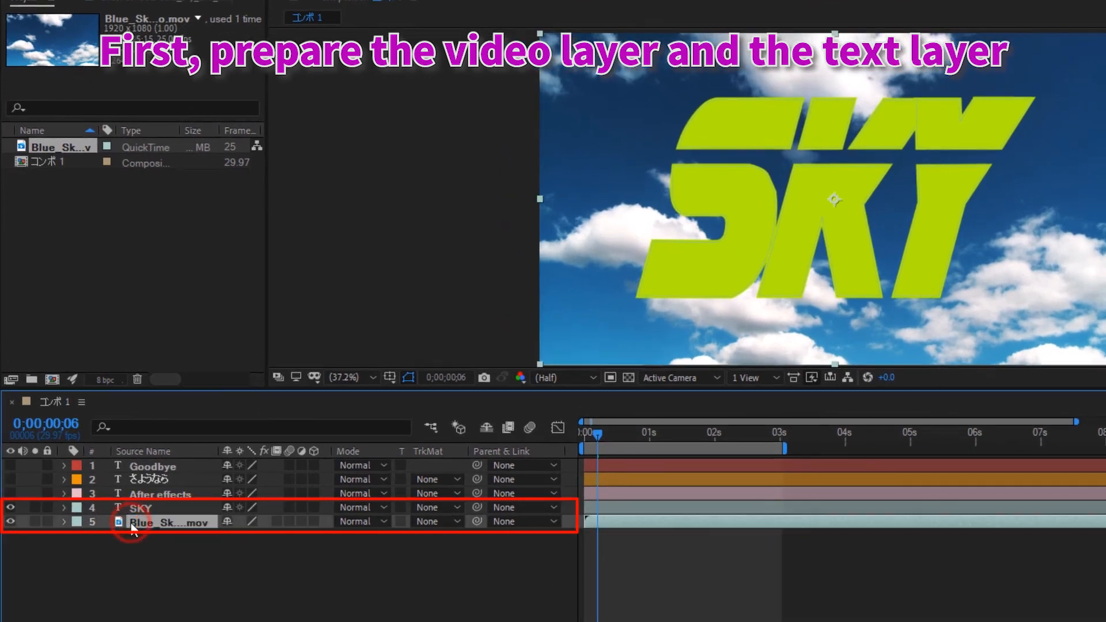
left_click(444, 523)
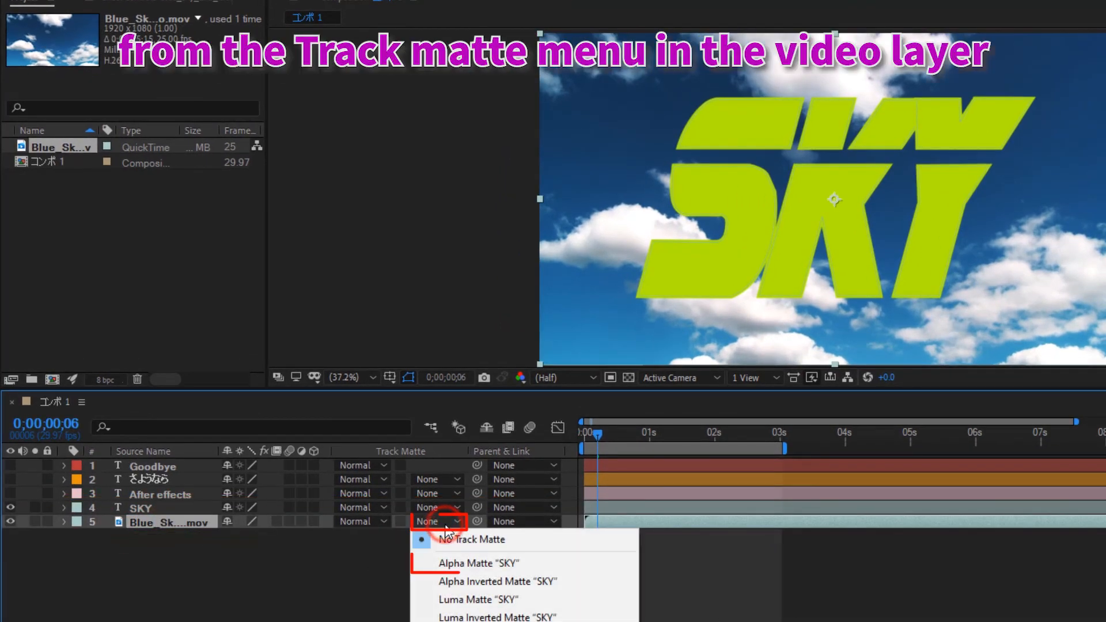
left_click(459, 563)
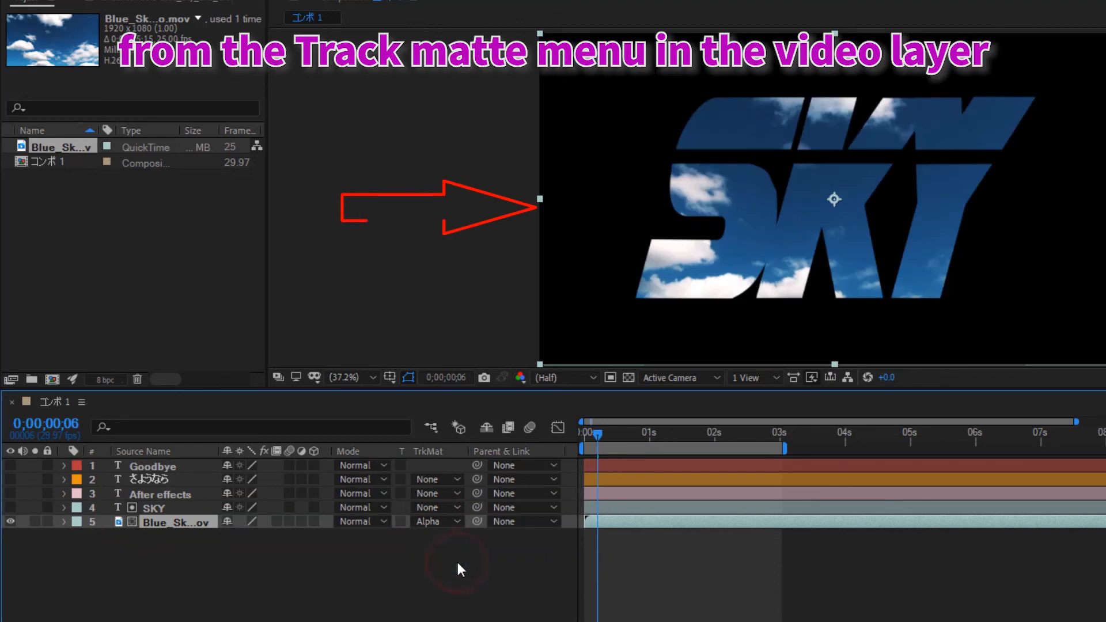
left_click(457, 572)
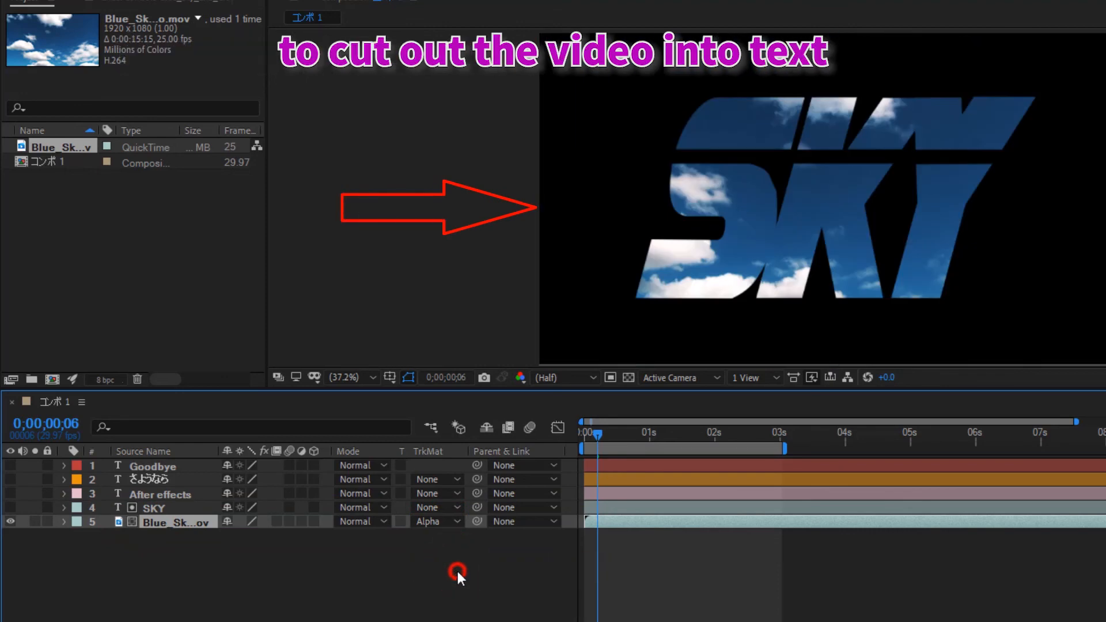
left_click(586, 438)
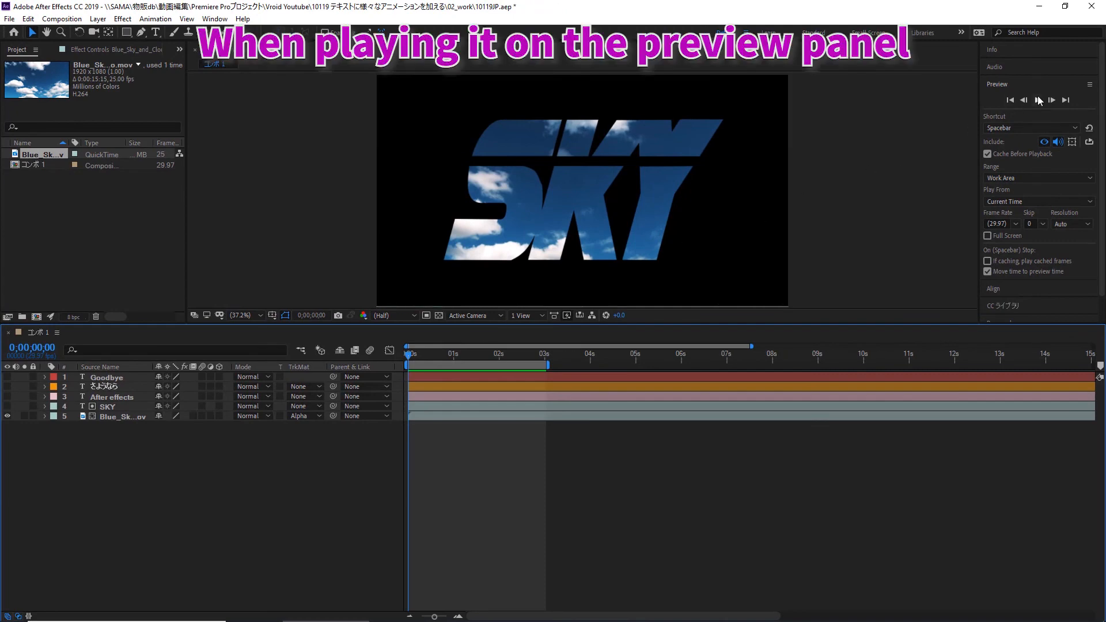
key("space")
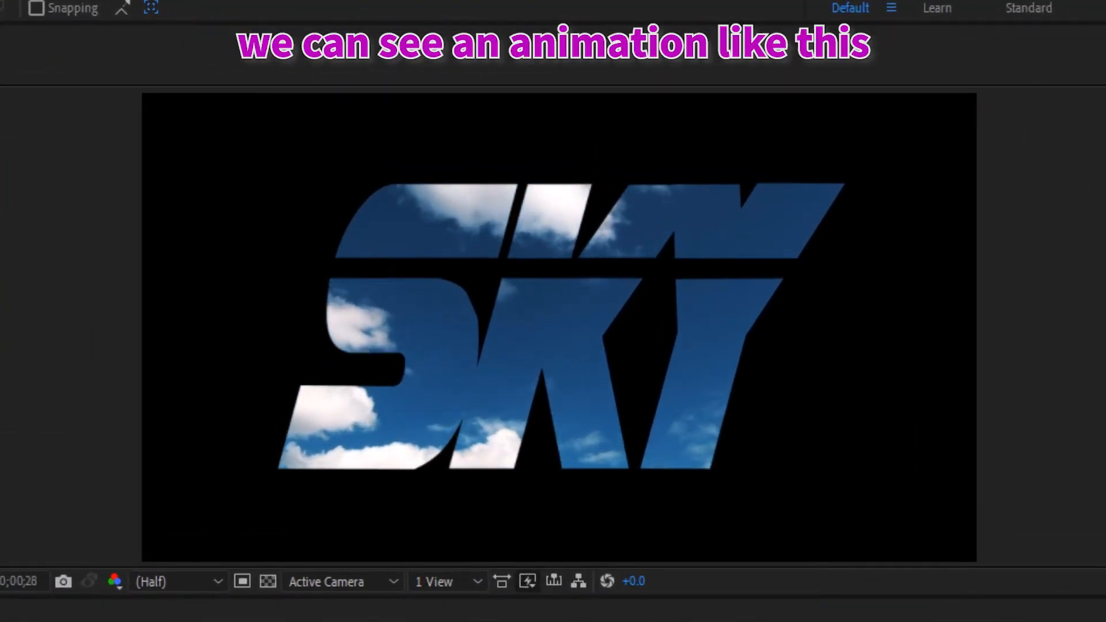